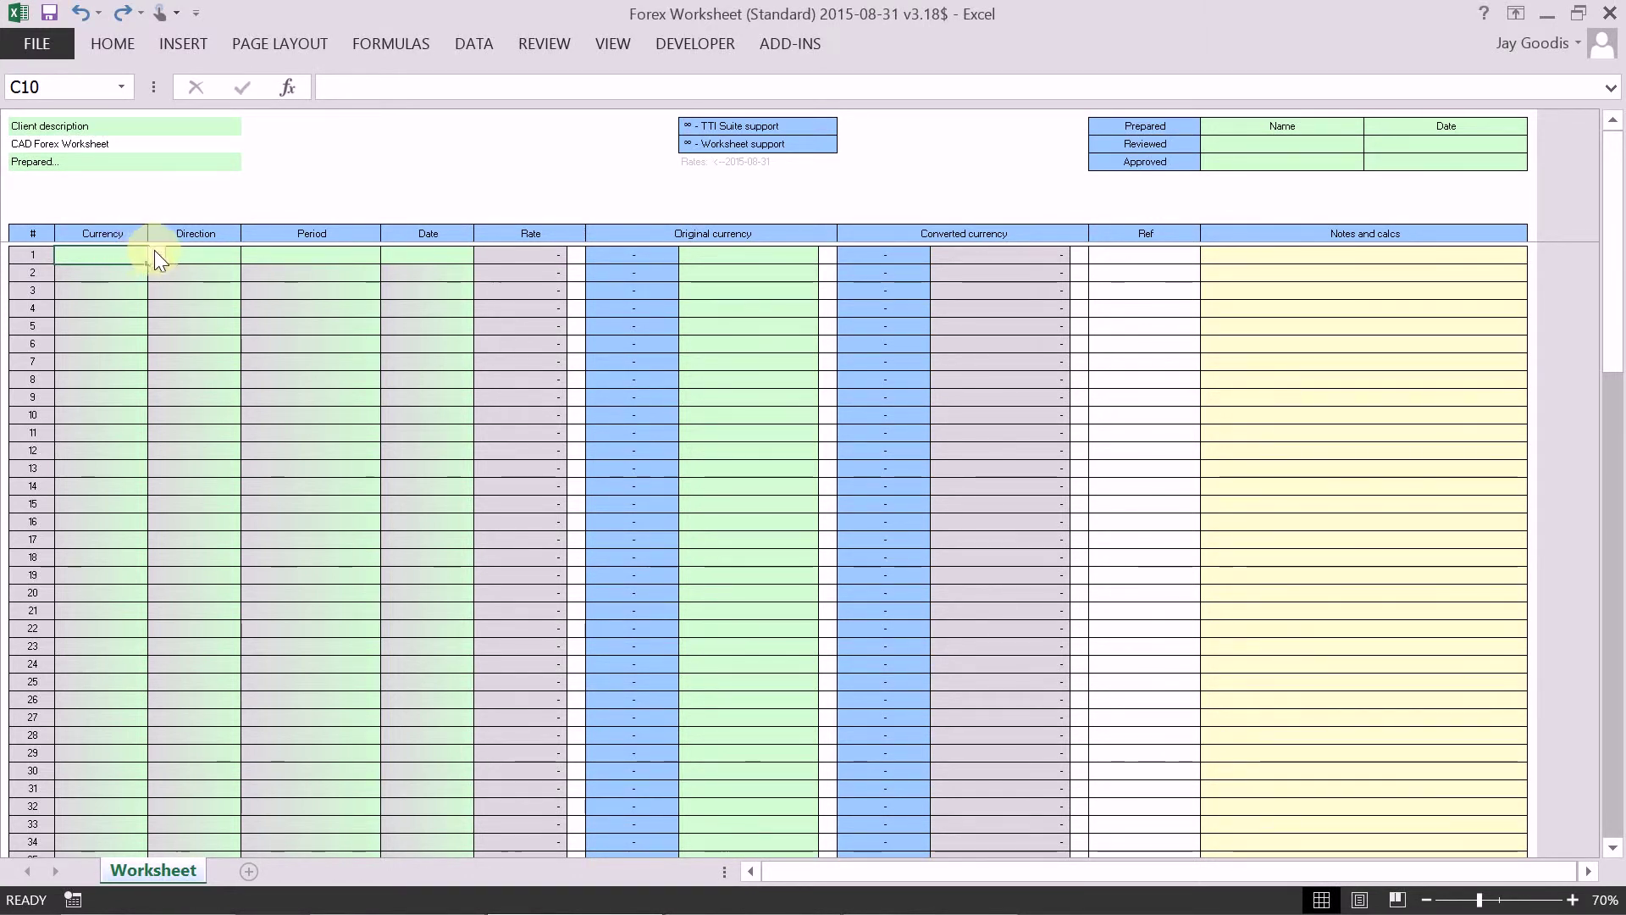
In row 1, set the currency to EUR and the direction to "to CAD"
left_click(155, 254)
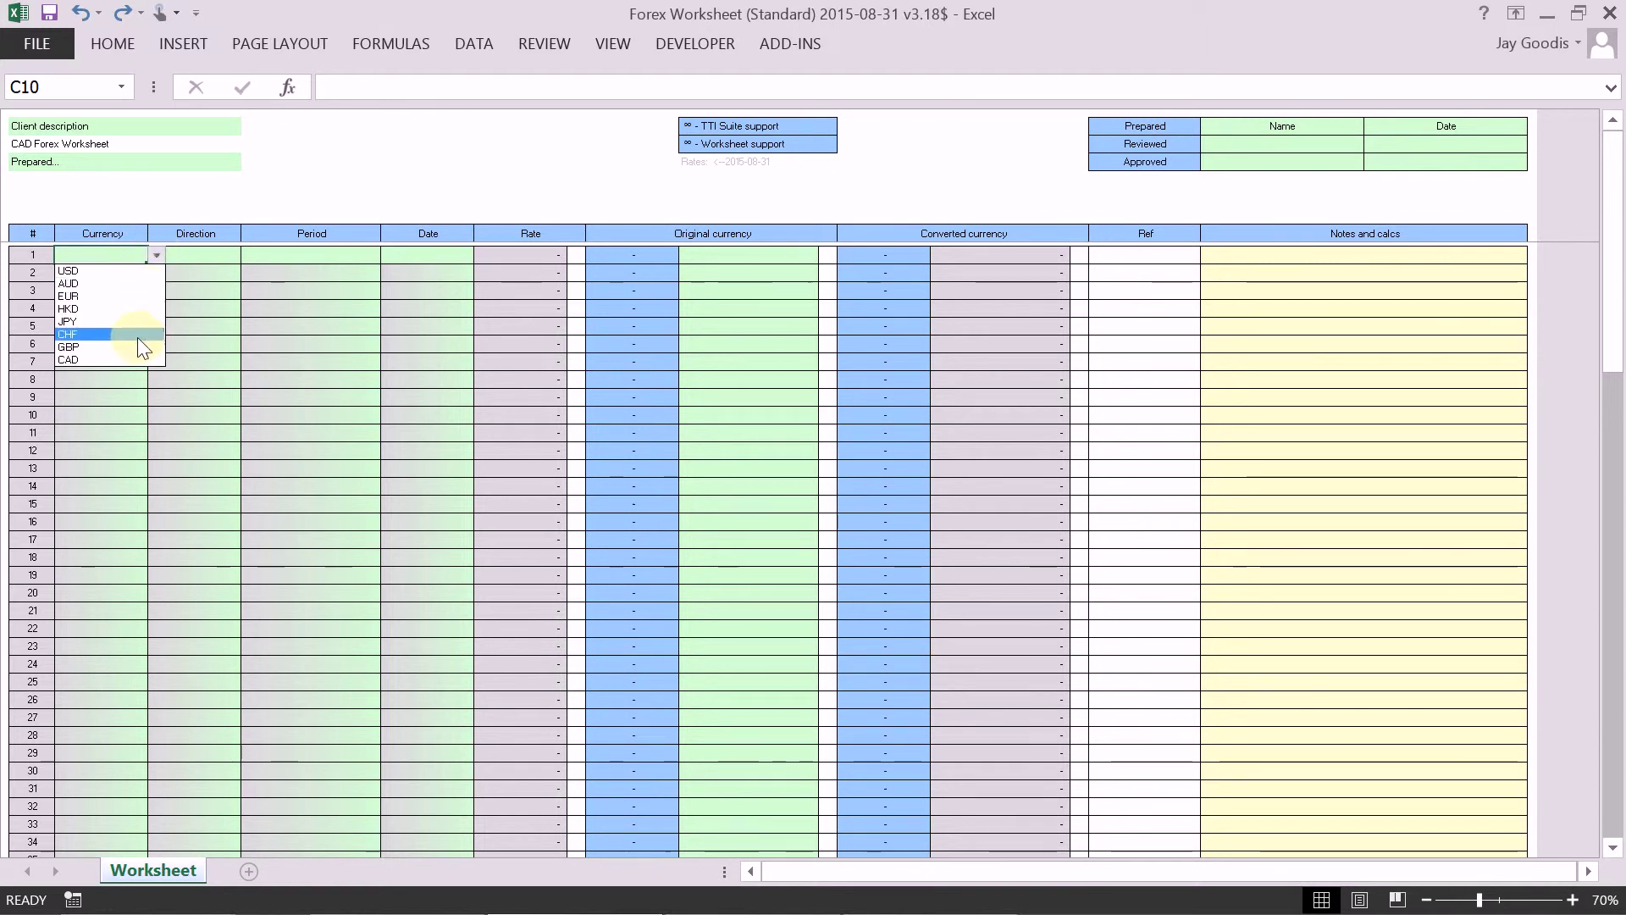
left_click(131, 298)
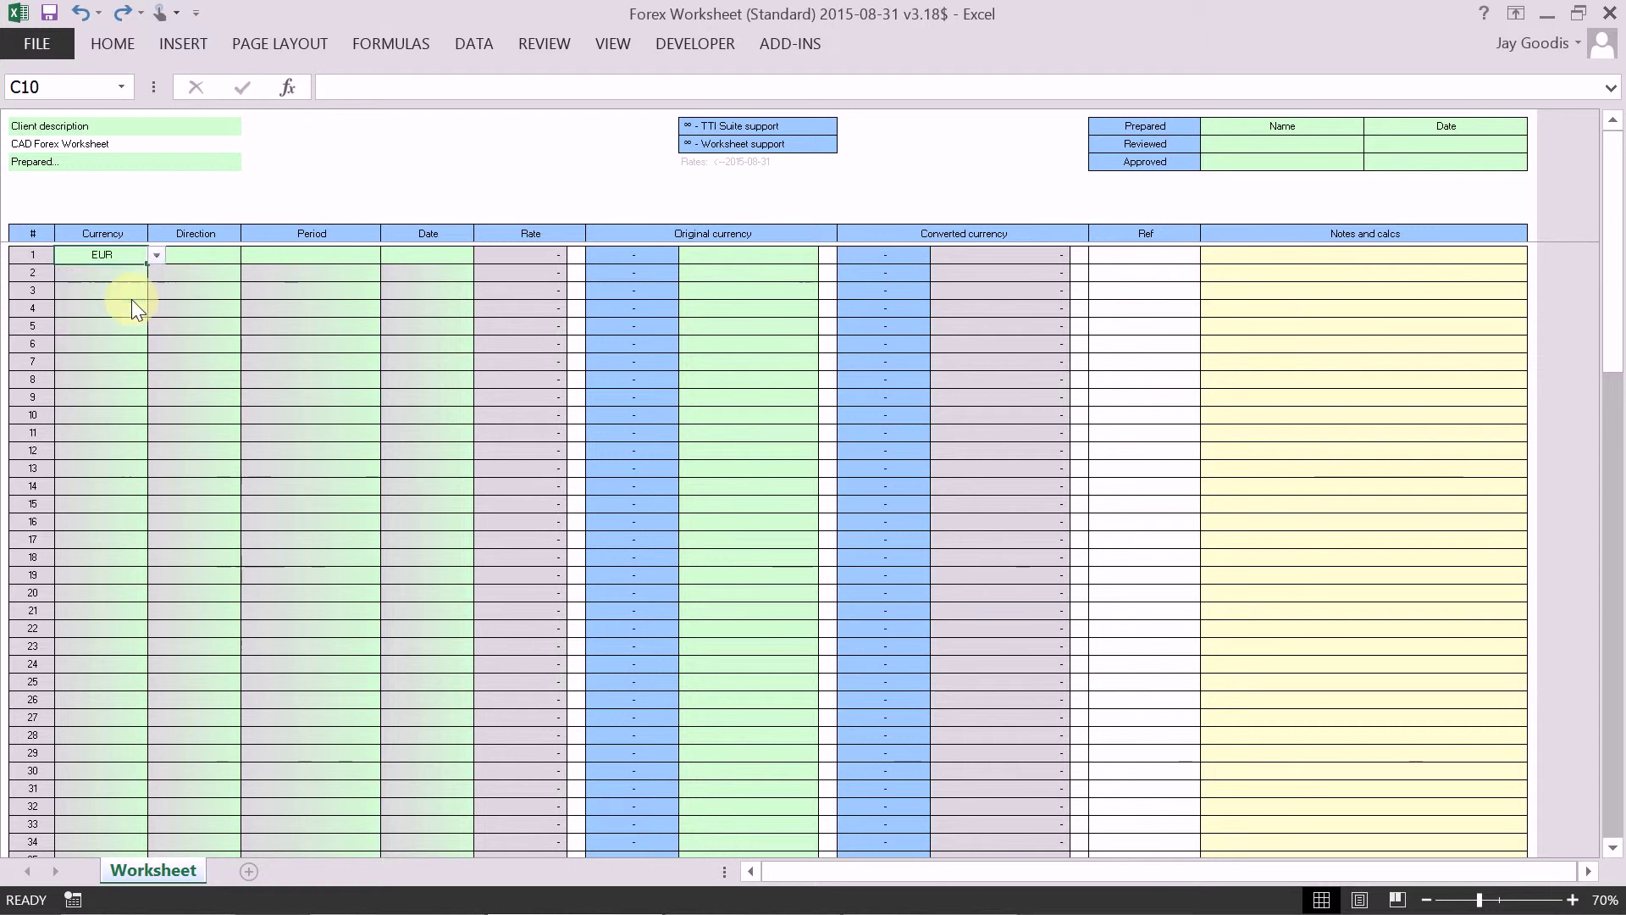
left_click(217, 252)
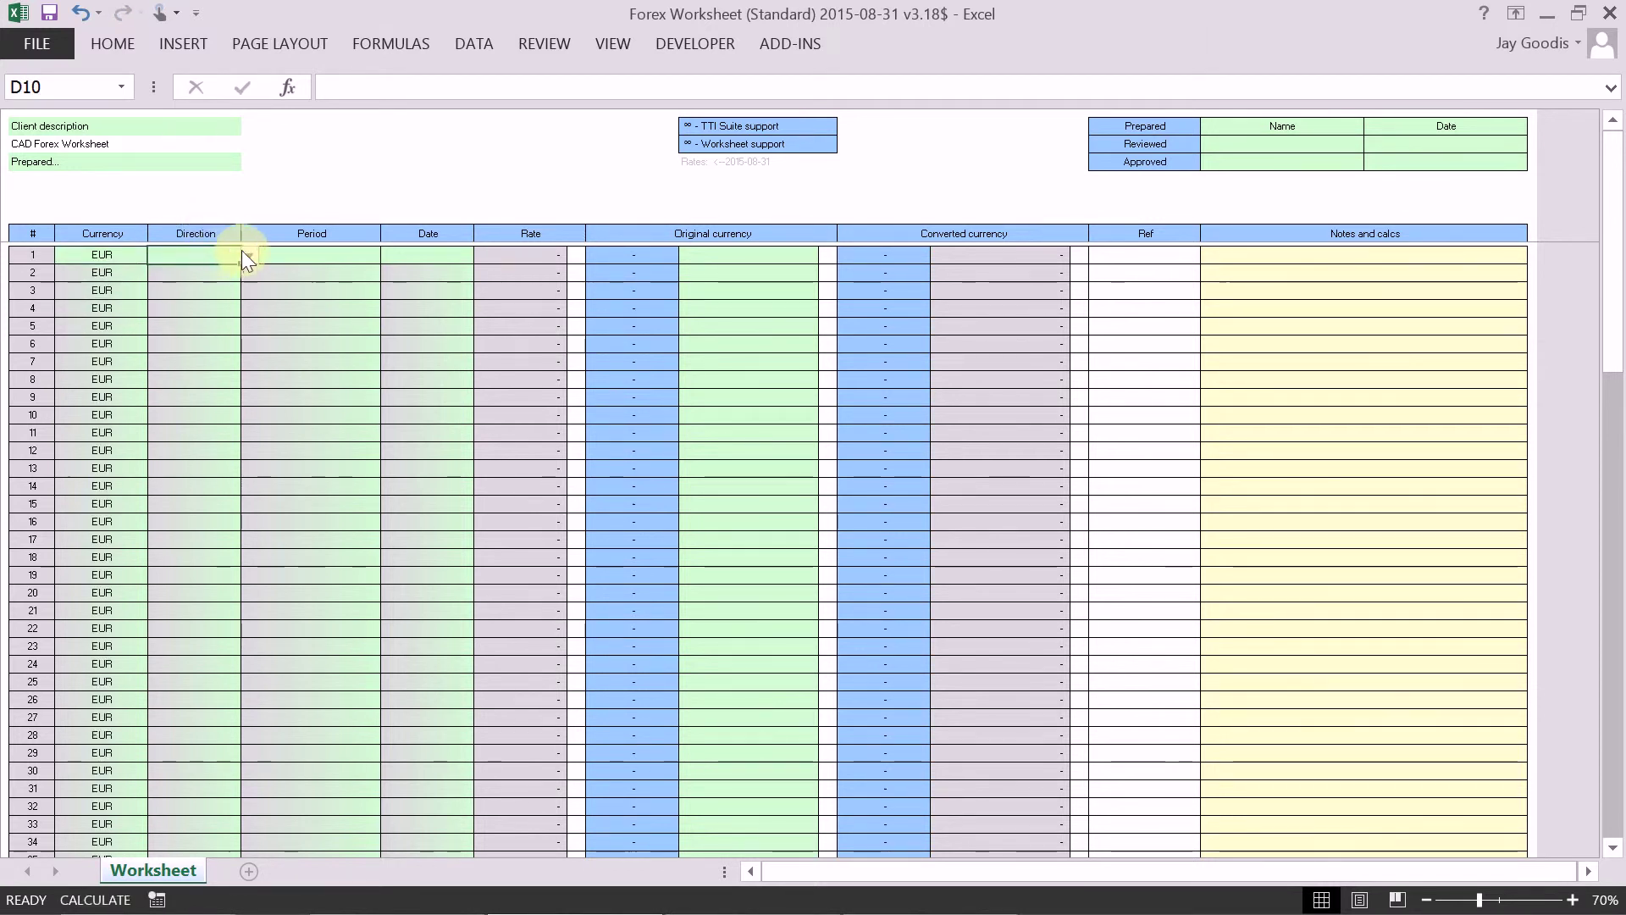
left_click(249, 258)
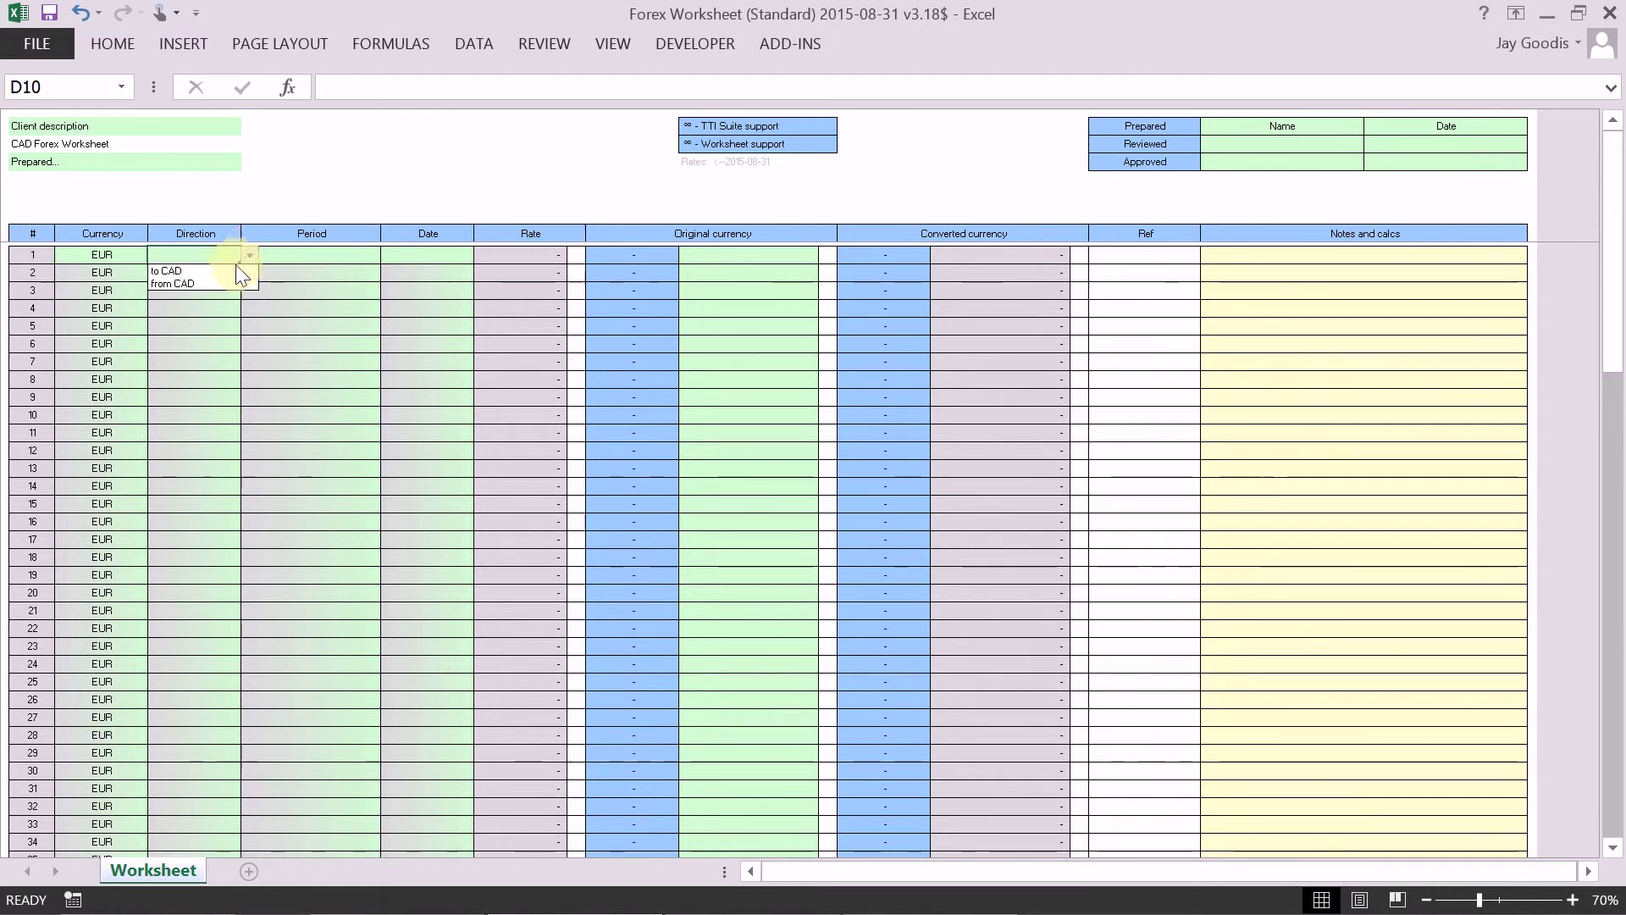
left_click(231, 269)
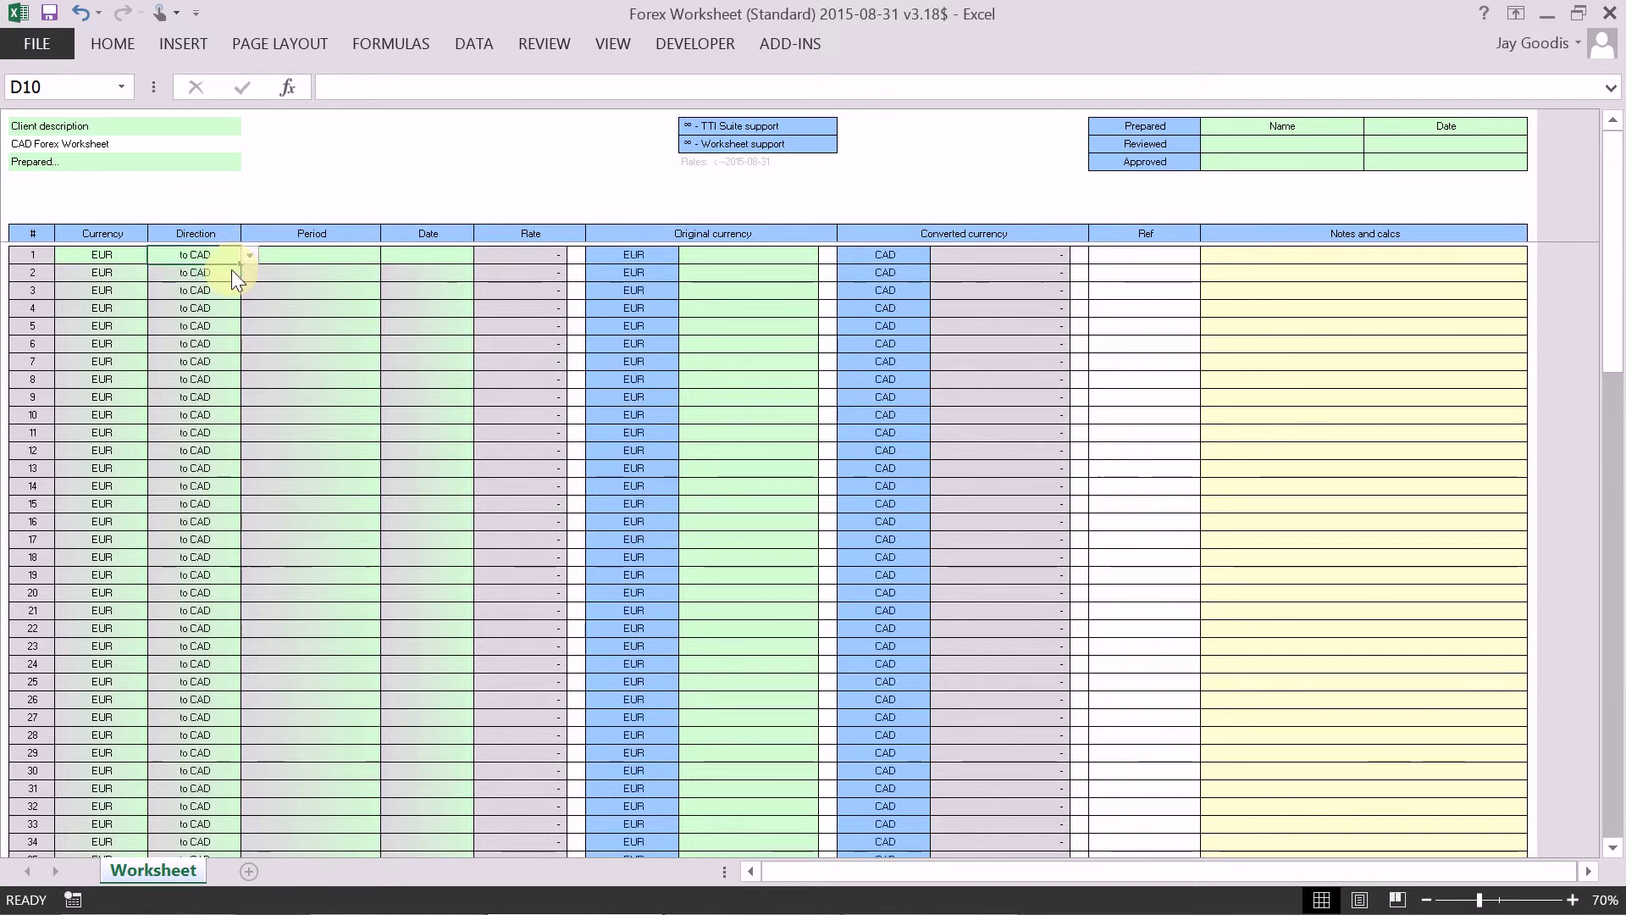
Set the period in row 1 to "Average for day"
left_click(343, 256)
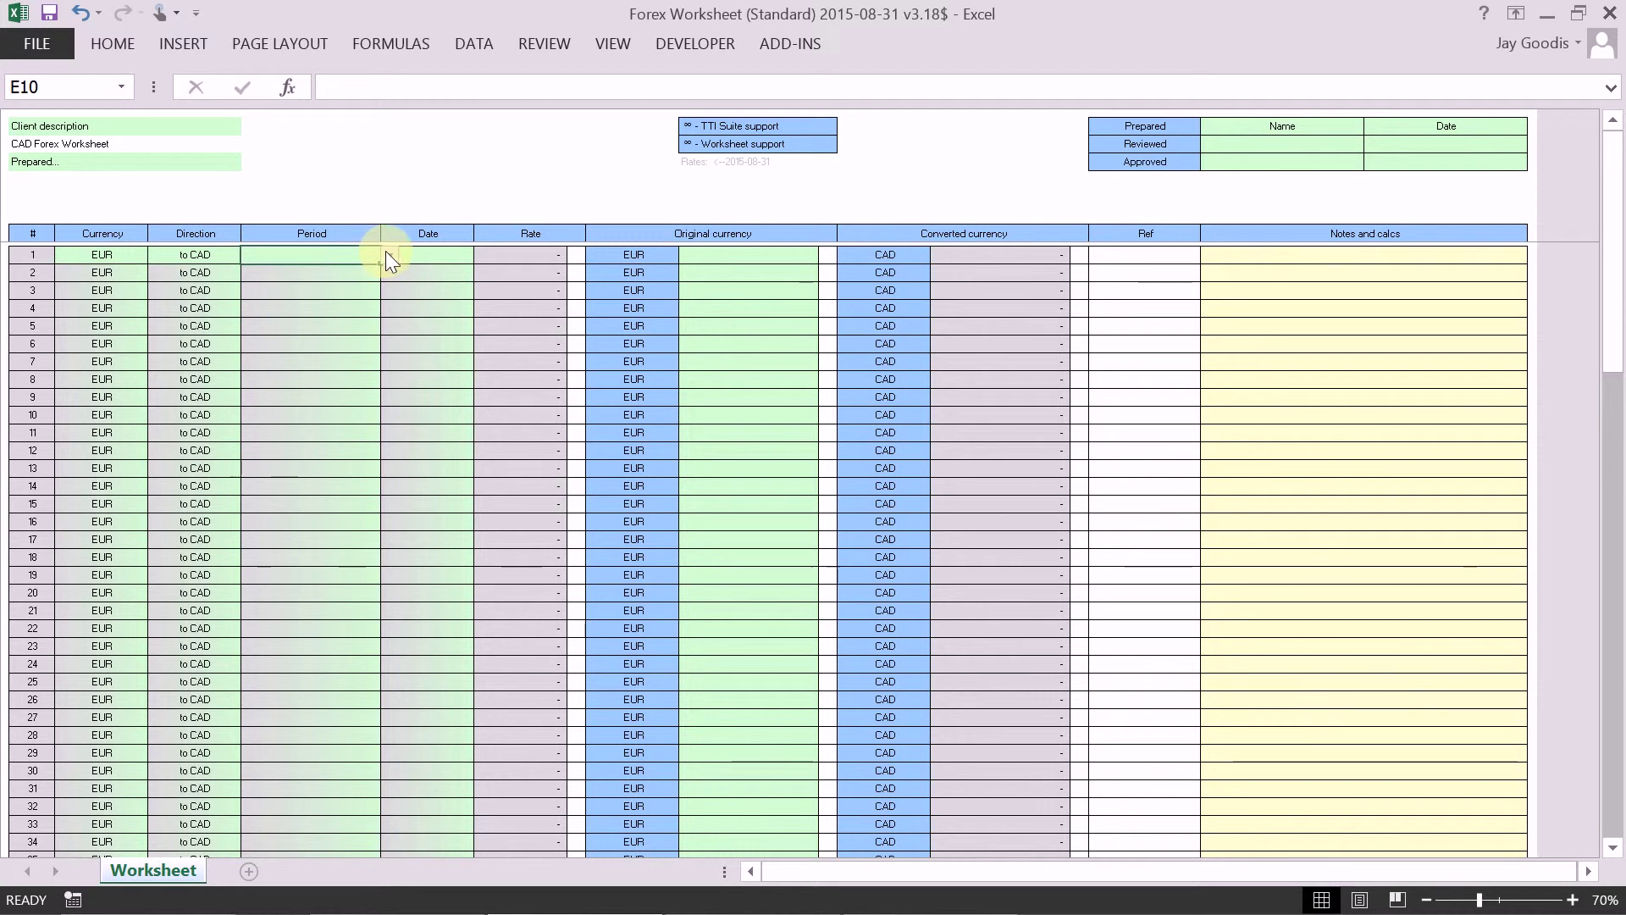
left_click(385, 254)
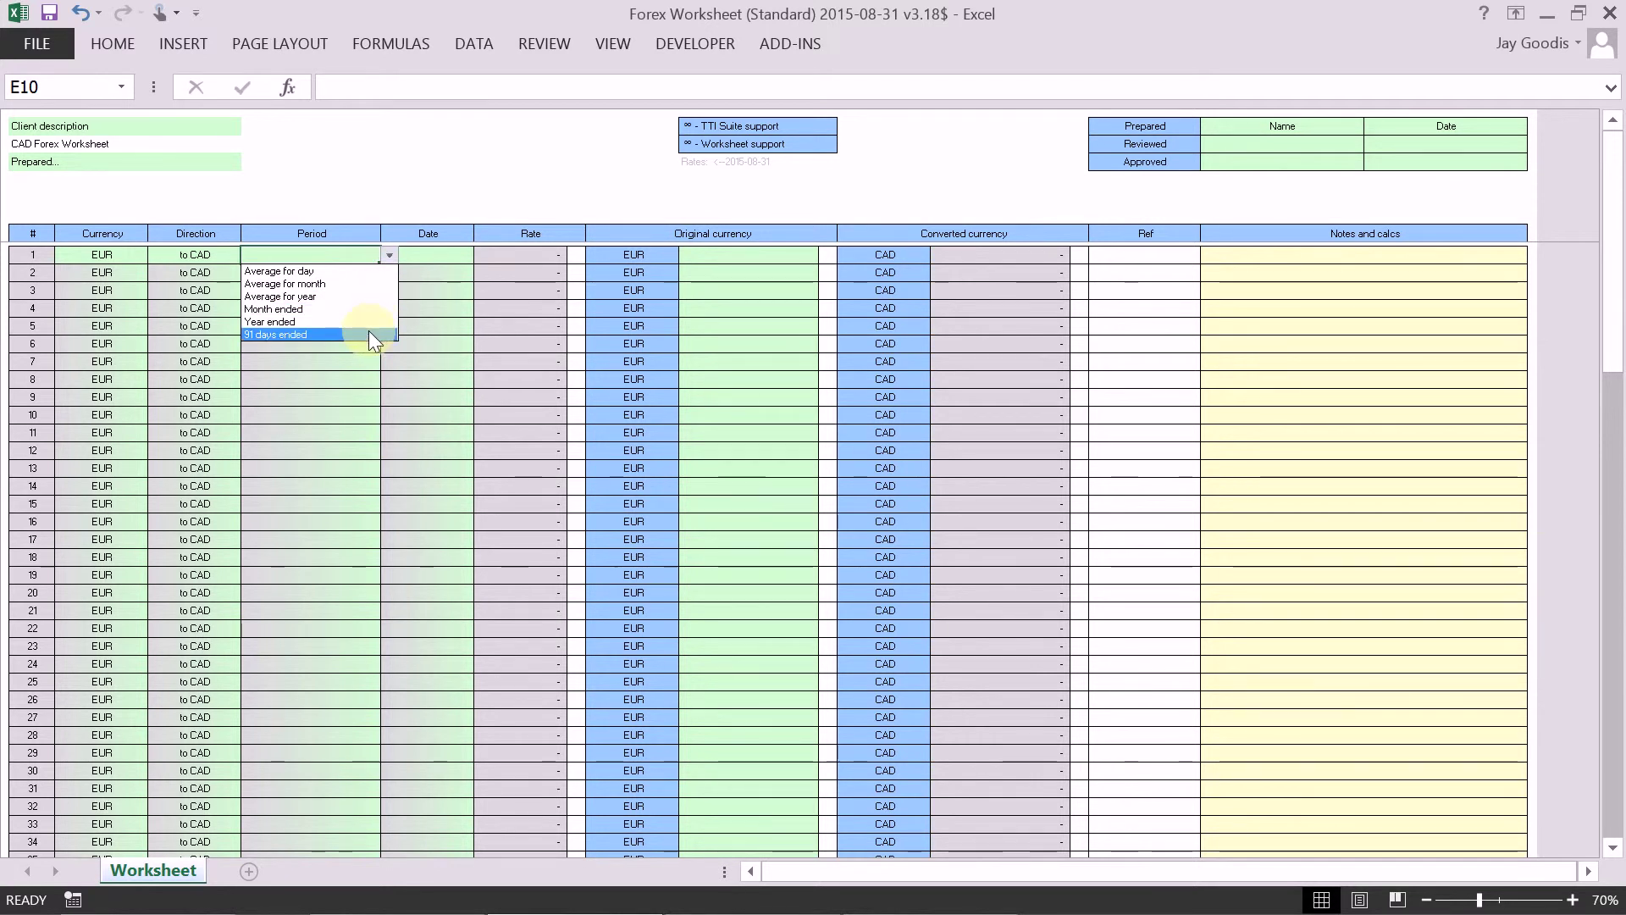
left_click(338, 274)
Enter July 18, 2015 as the date in row 1
left_click(433, 255)
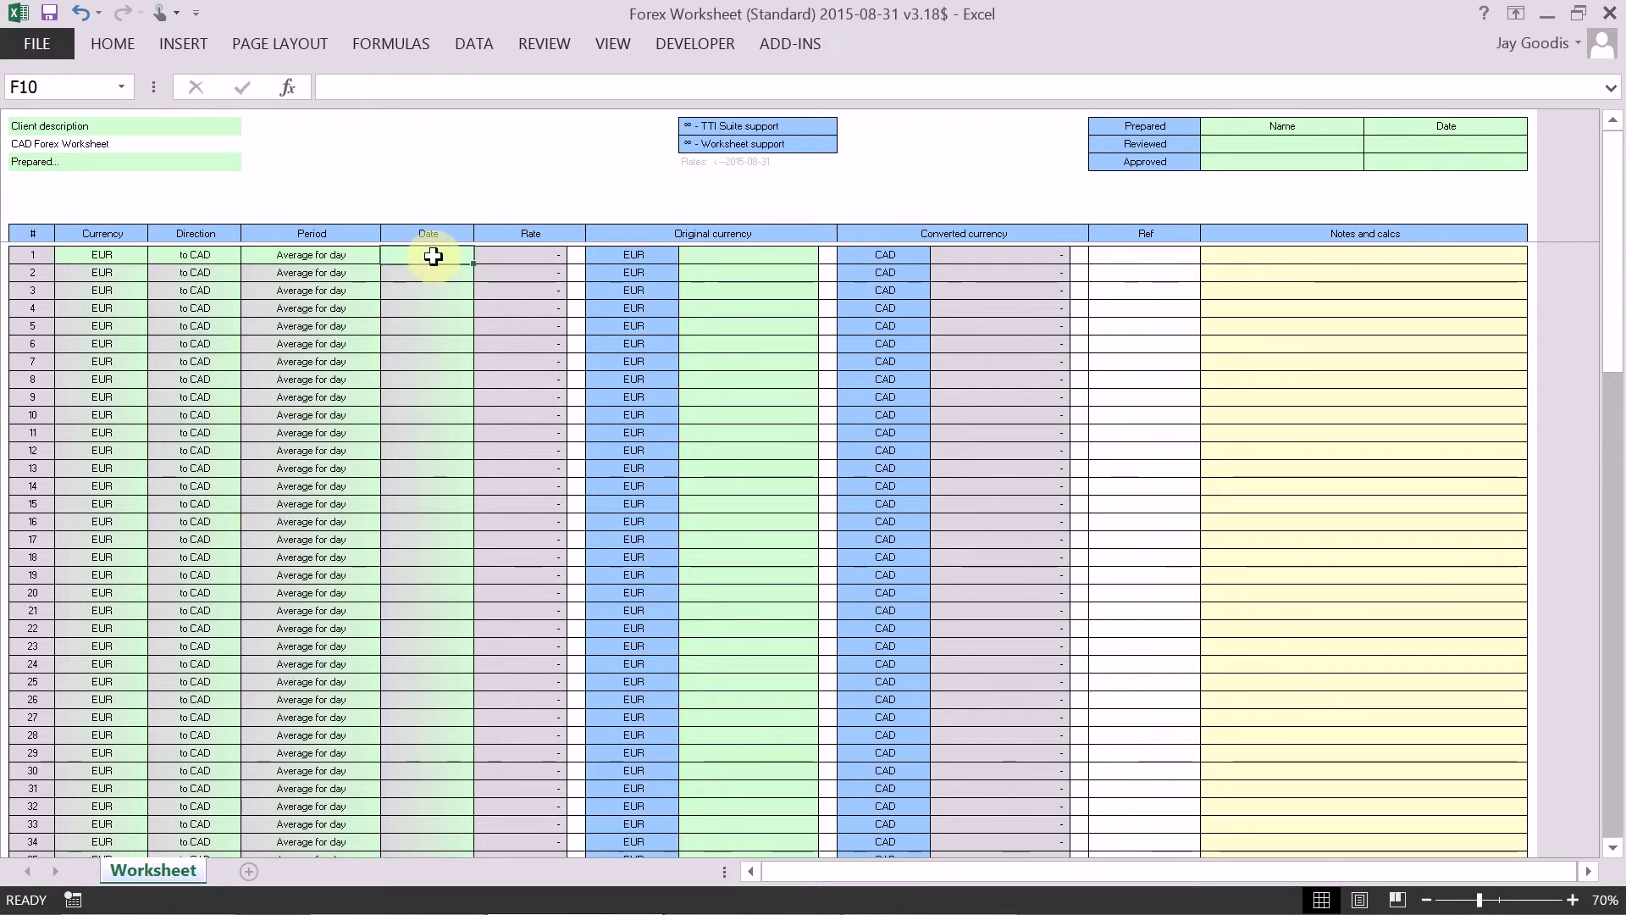
type("July 18, 2015")
key("Return")
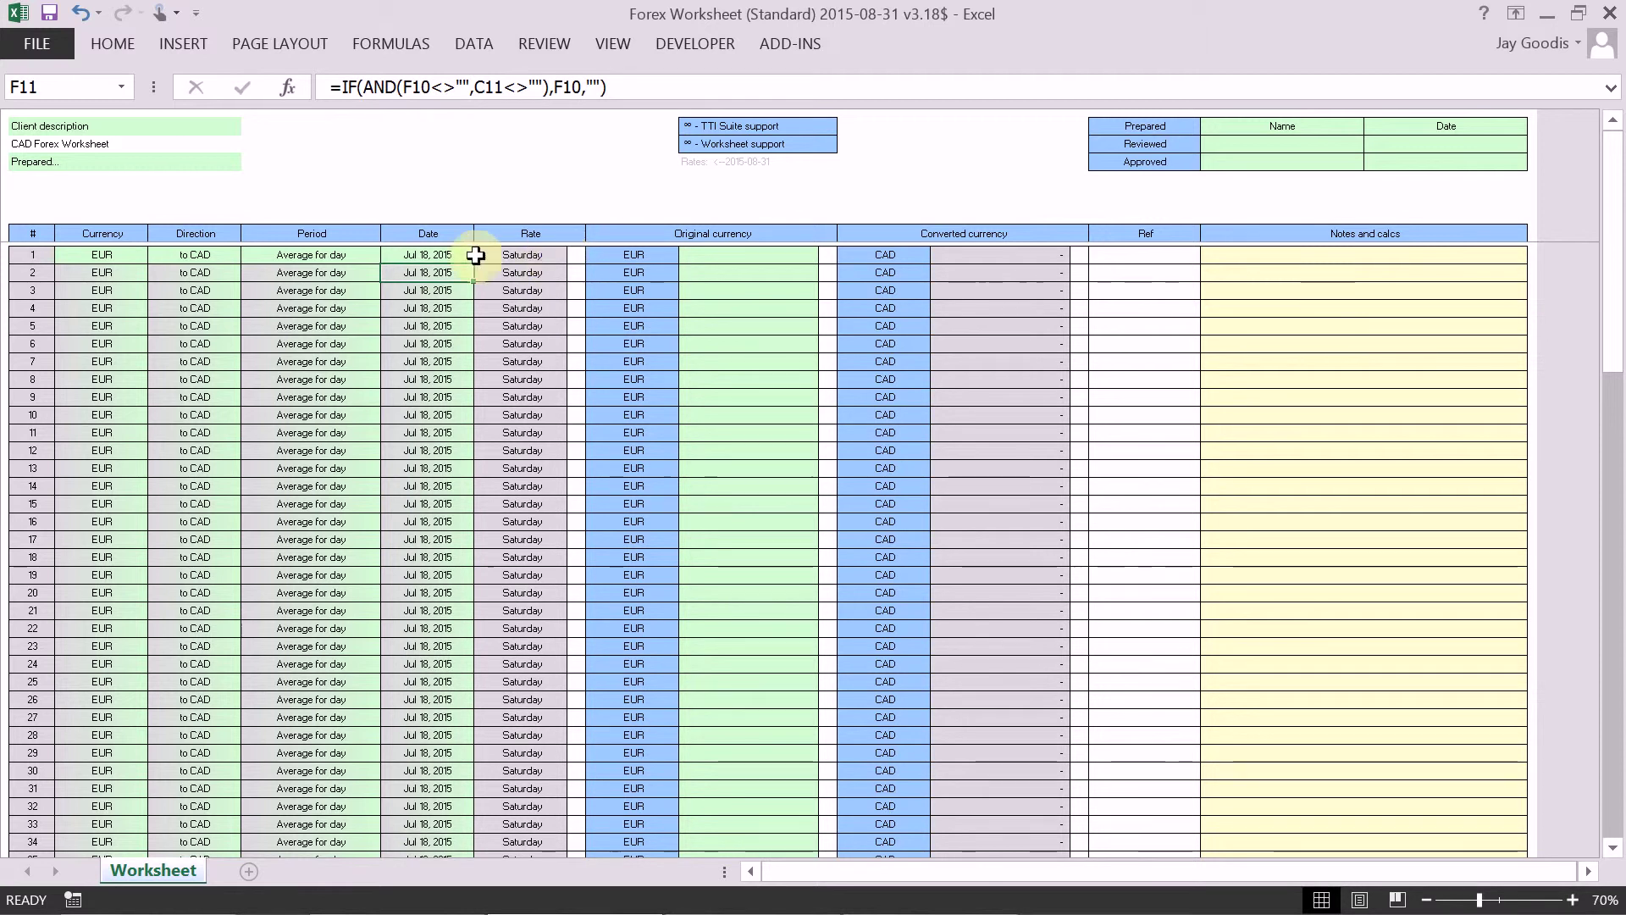
Change the date in row 1 to July 20, 2015
left_click(429, 254)
type("July 20, 2015")
key("Return")
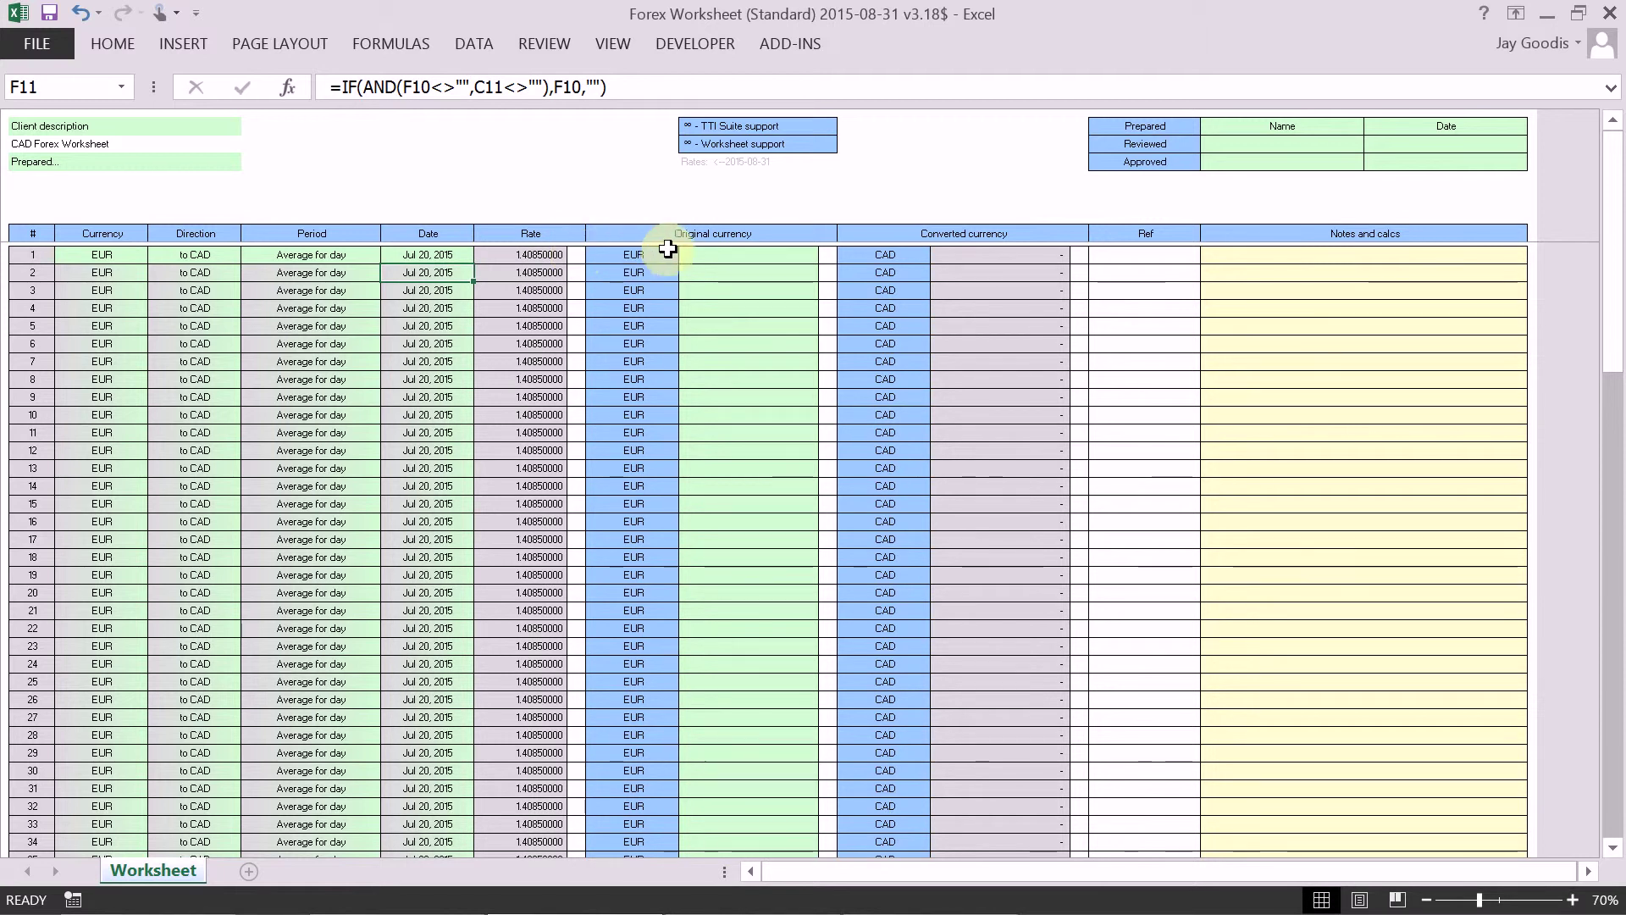
In row 1, enter 10,000 as the original currency amount and CC5 as the reference
left_click(759, 254)
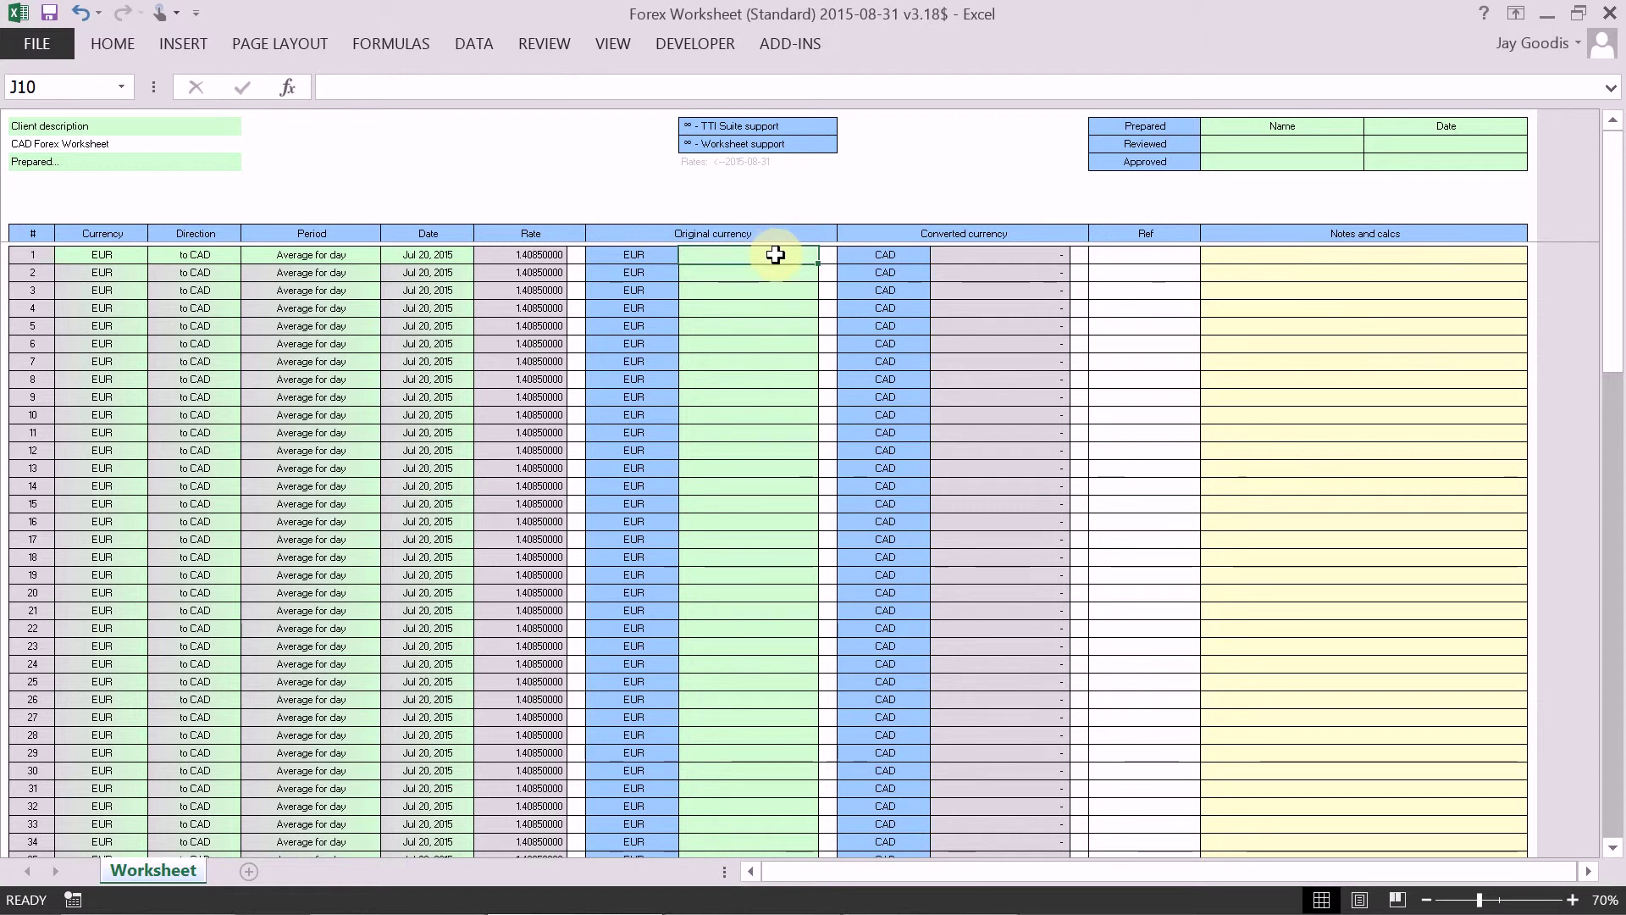
type("1")
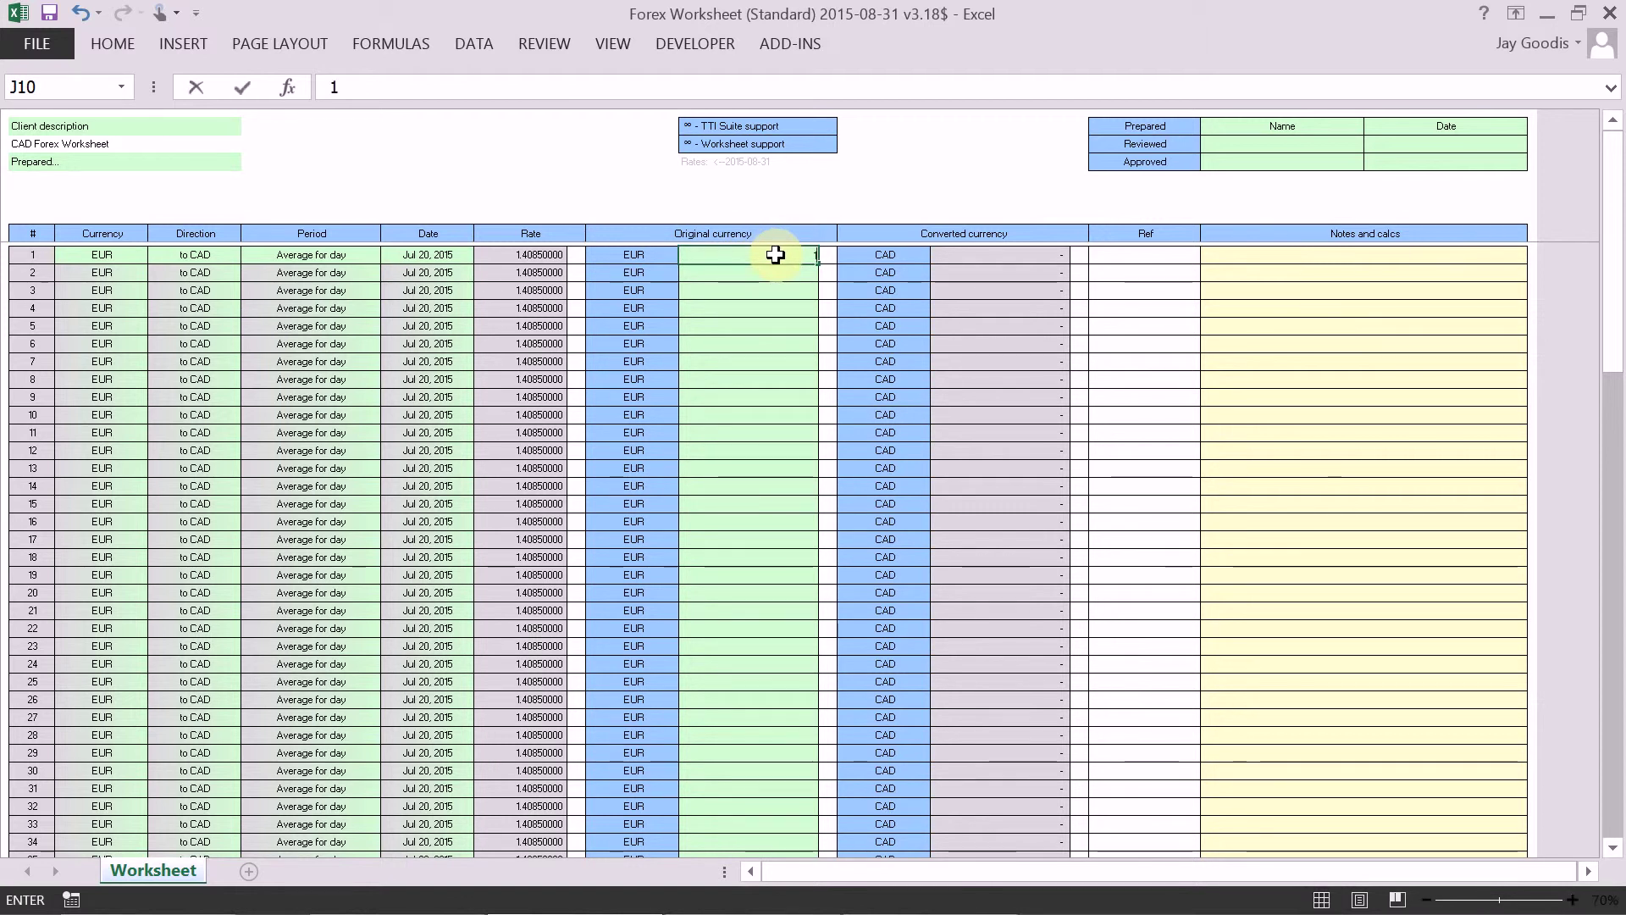
type("0,000")
key("Return")
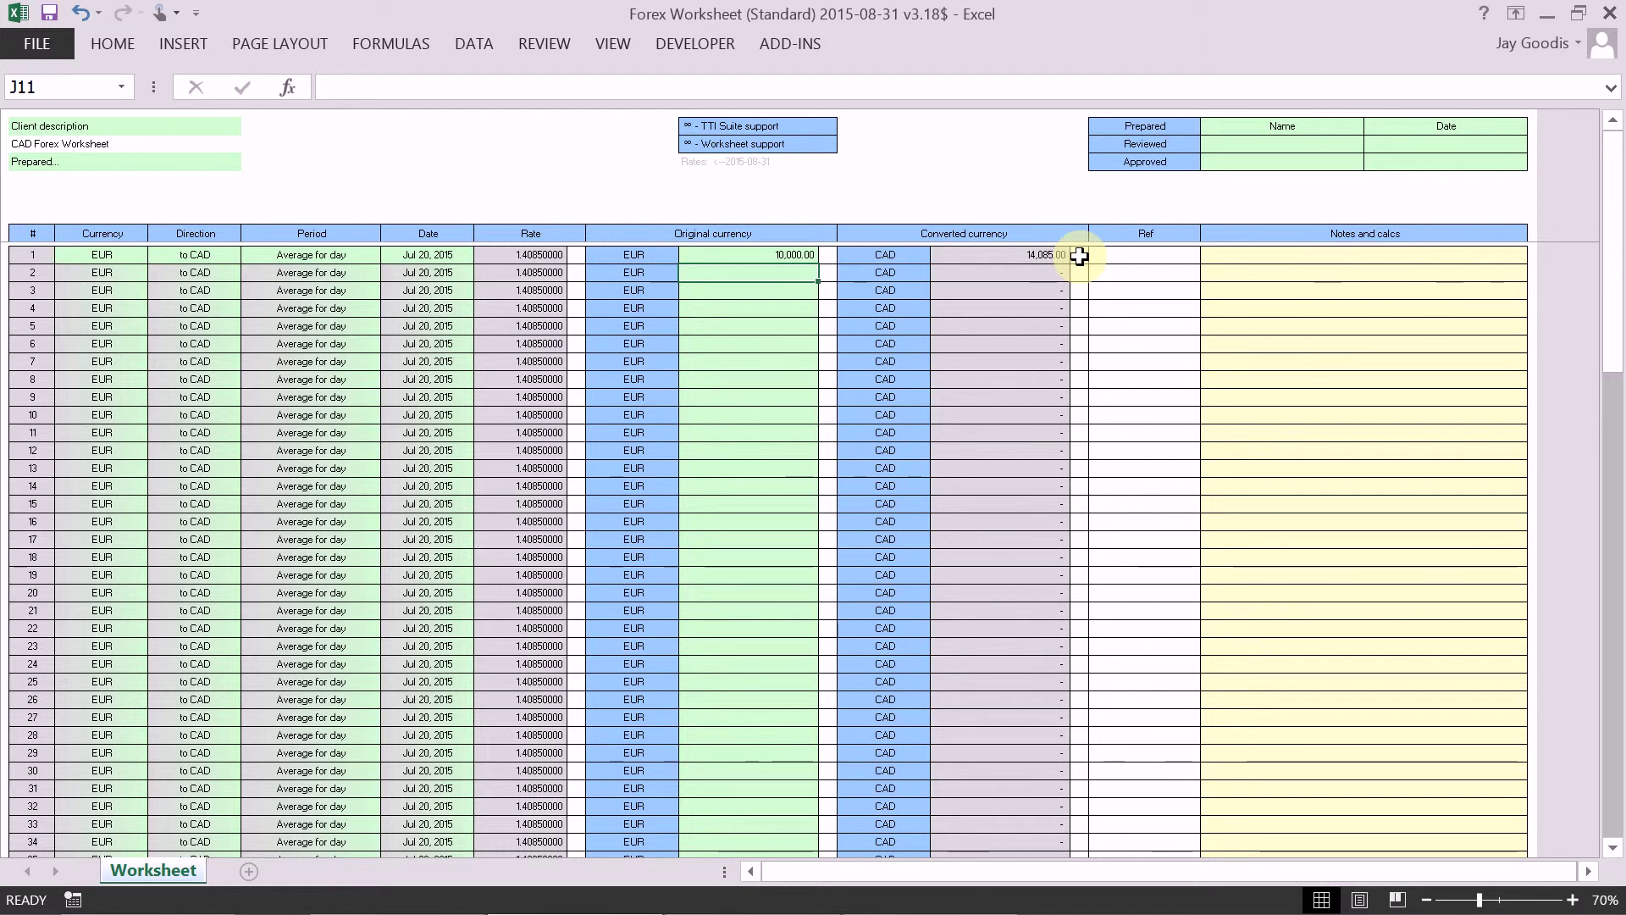
left_click(1145, 254)
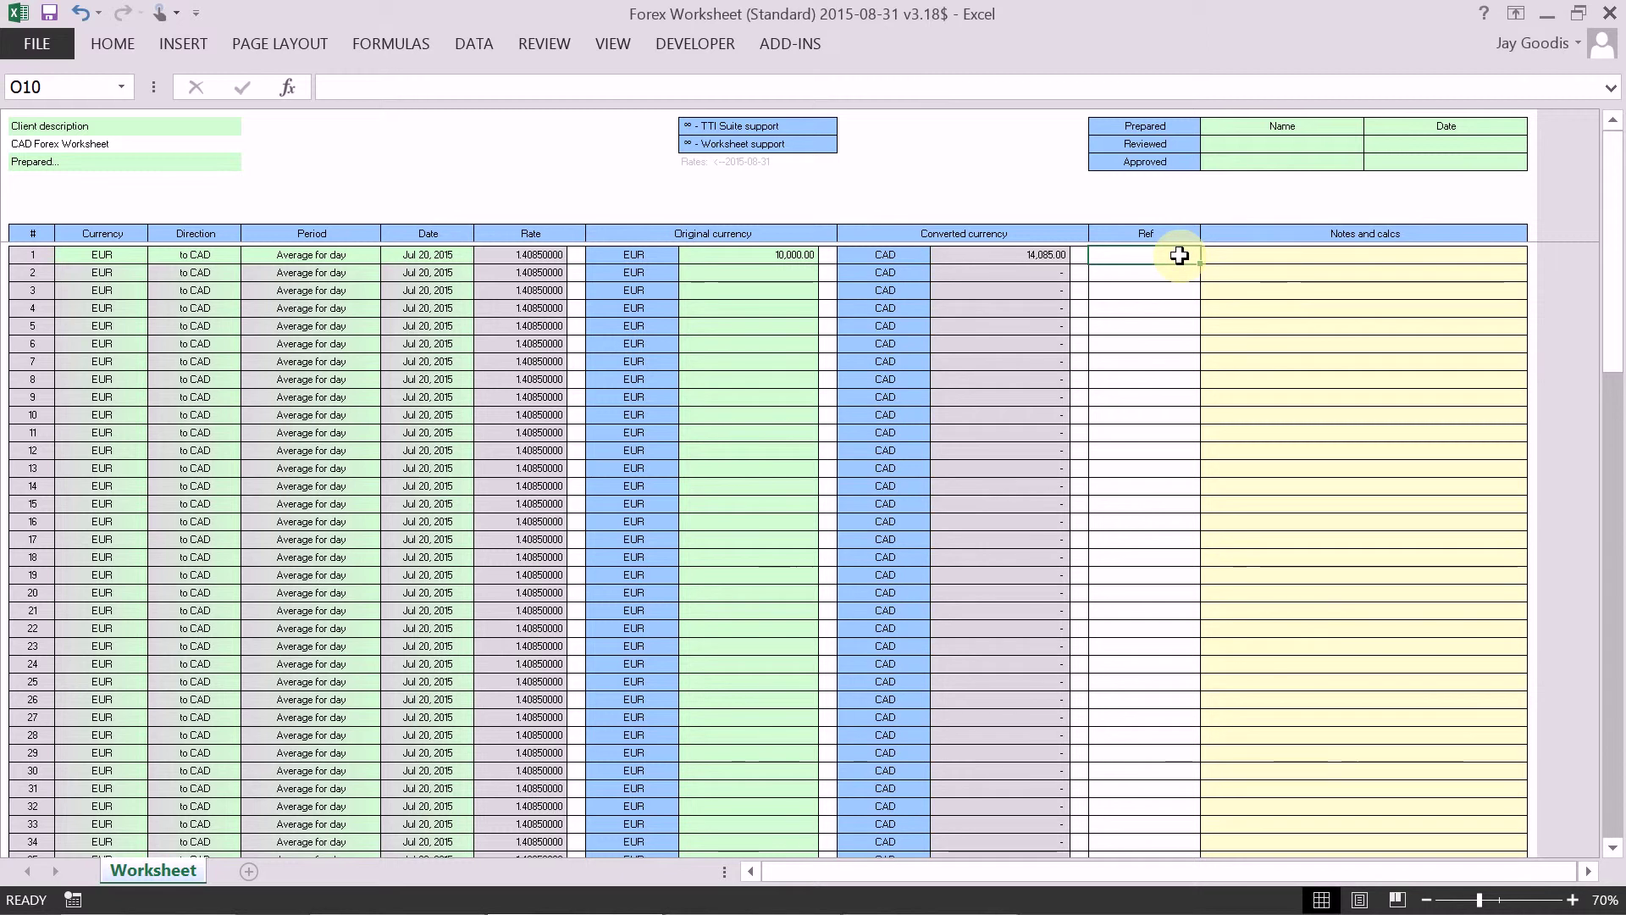
type("CC5")
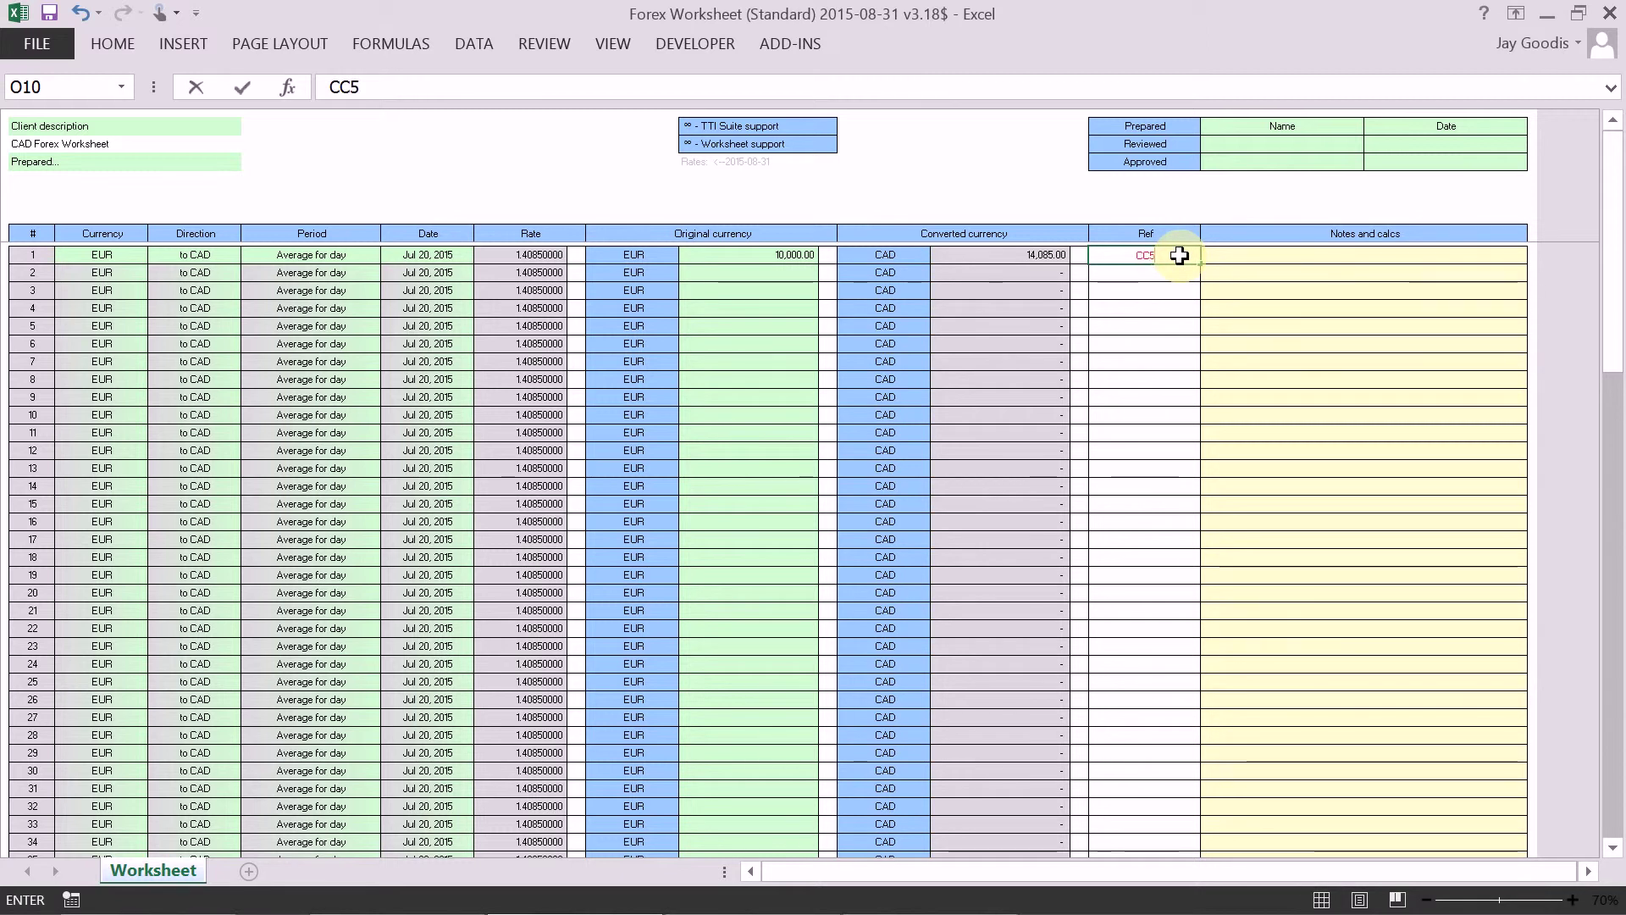
key("Return")
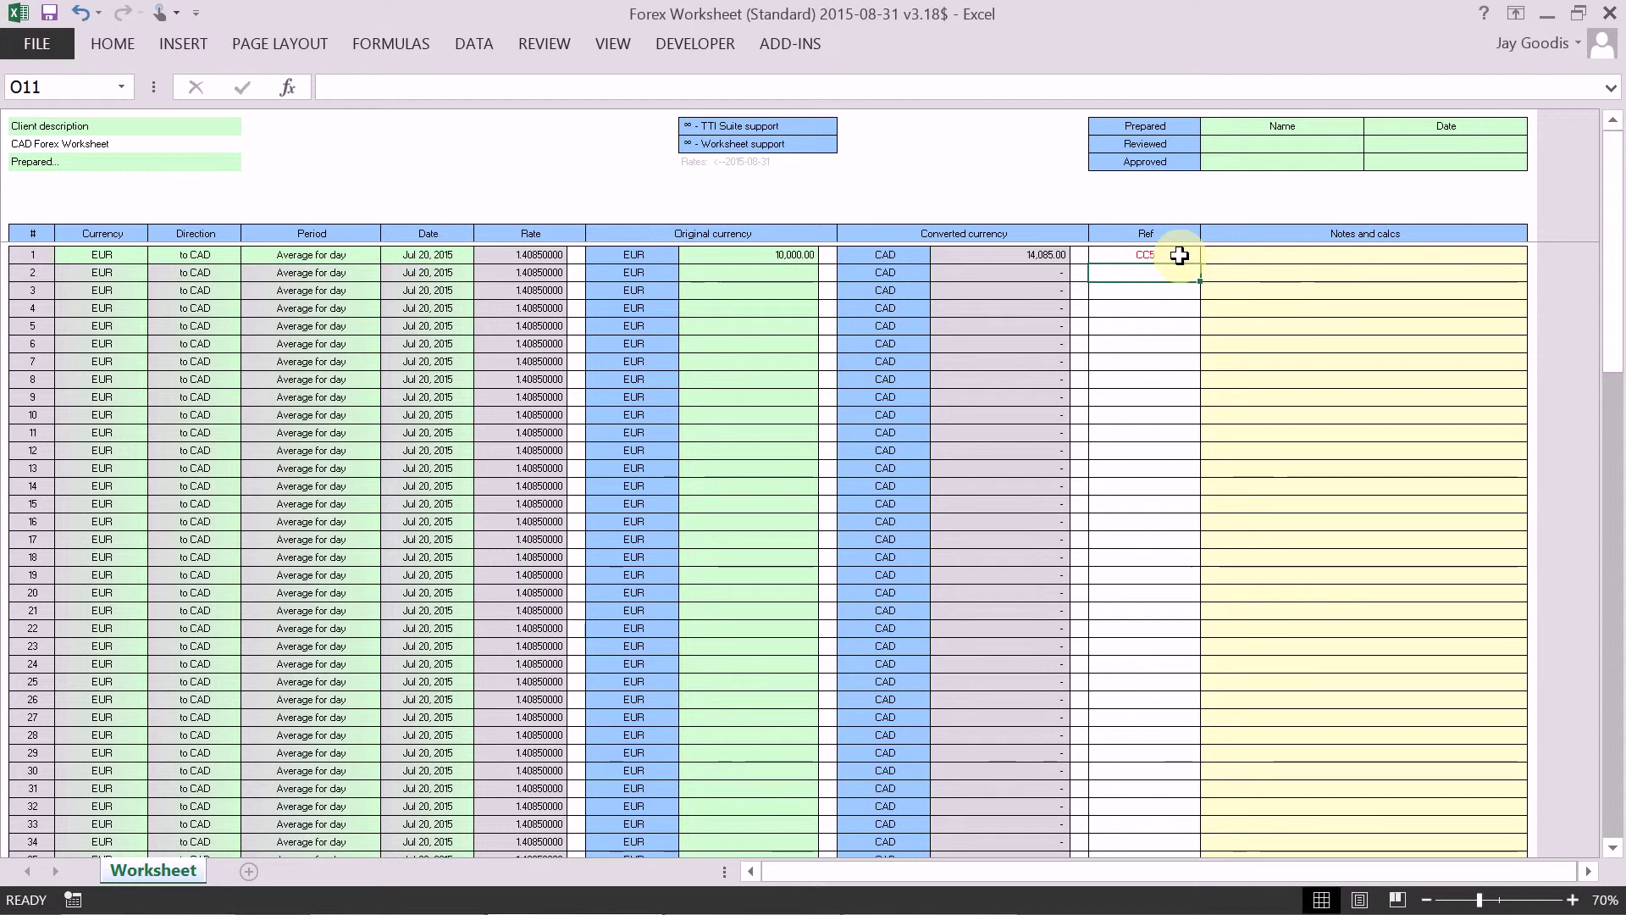
key("ctrl+z")
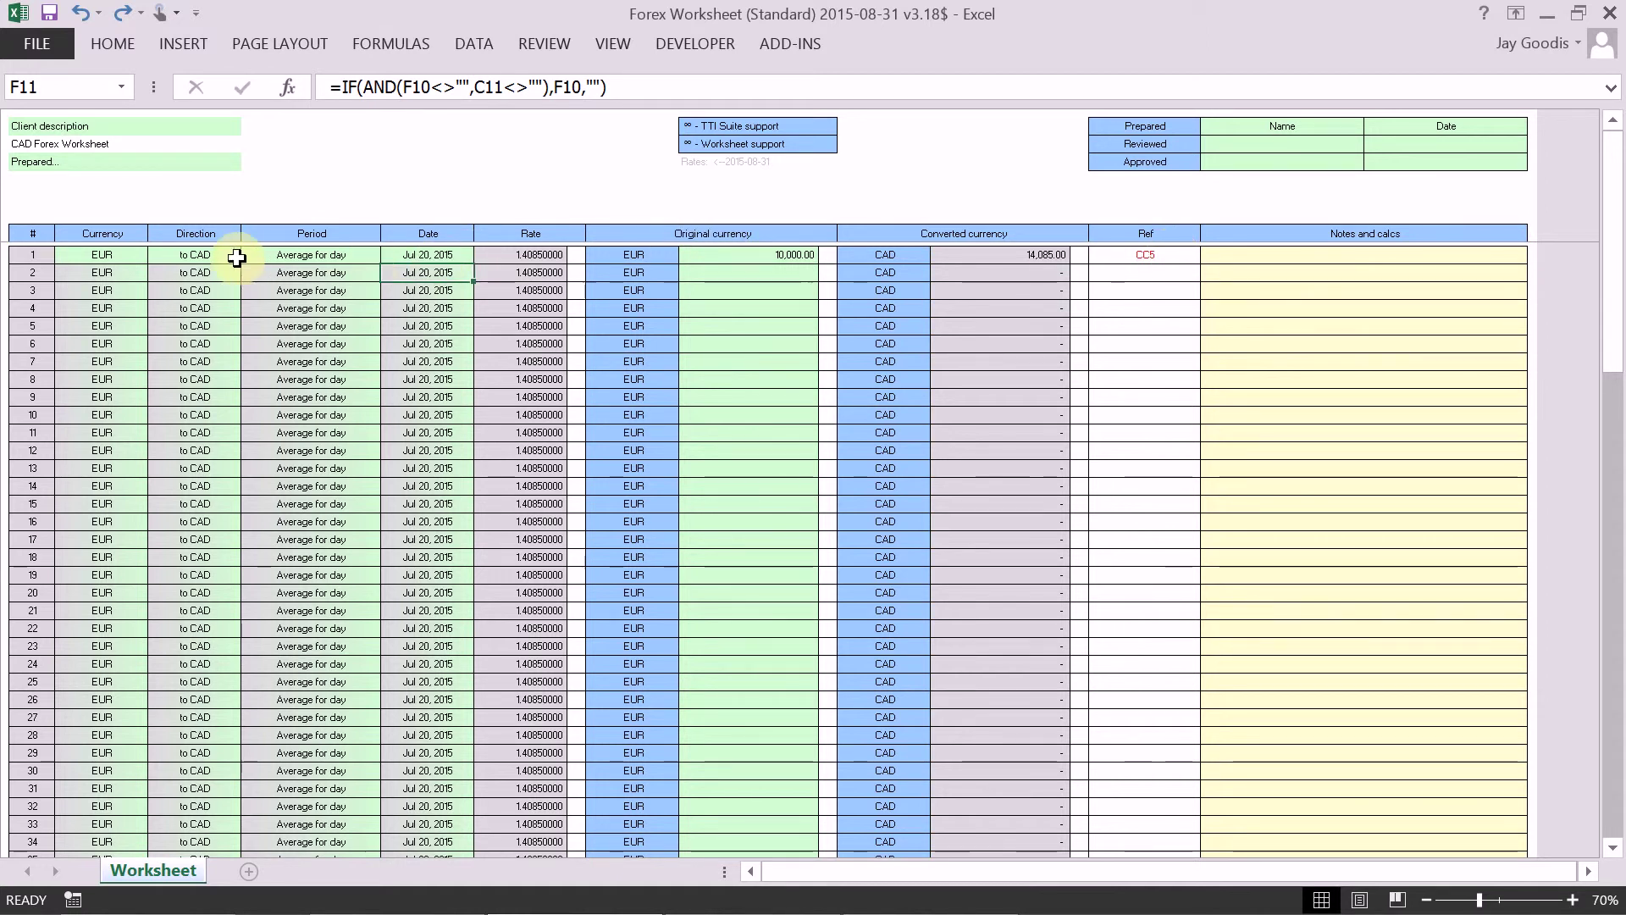
In row 2, change the currency to USD and the period to "Year ended"
left_click(127, 271)
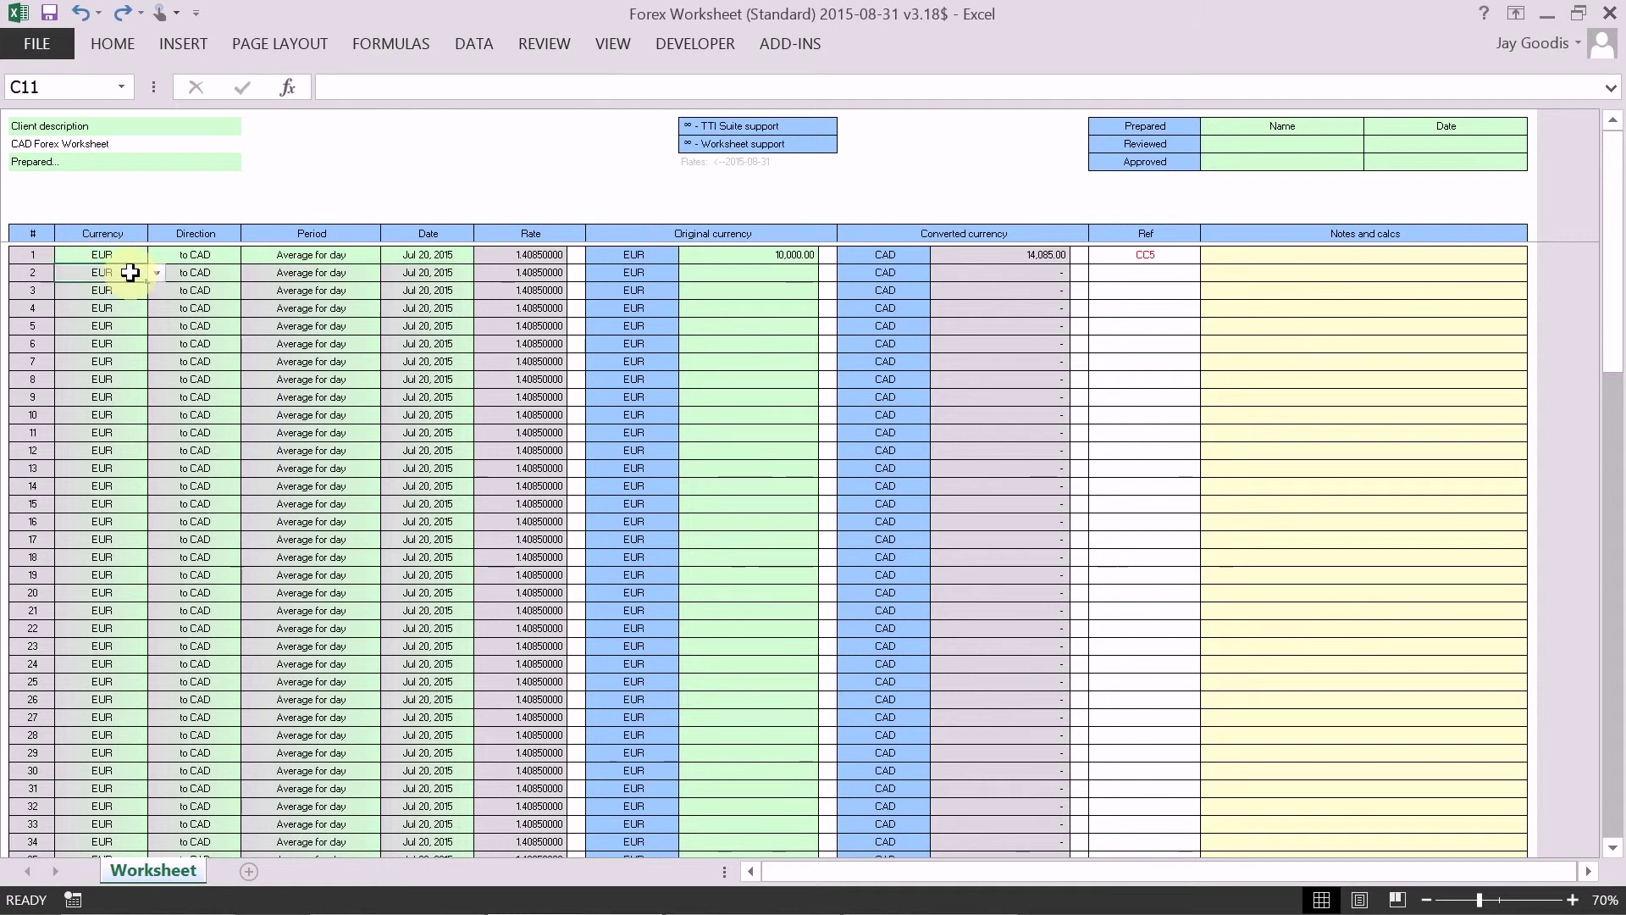
left_click(156, 272)
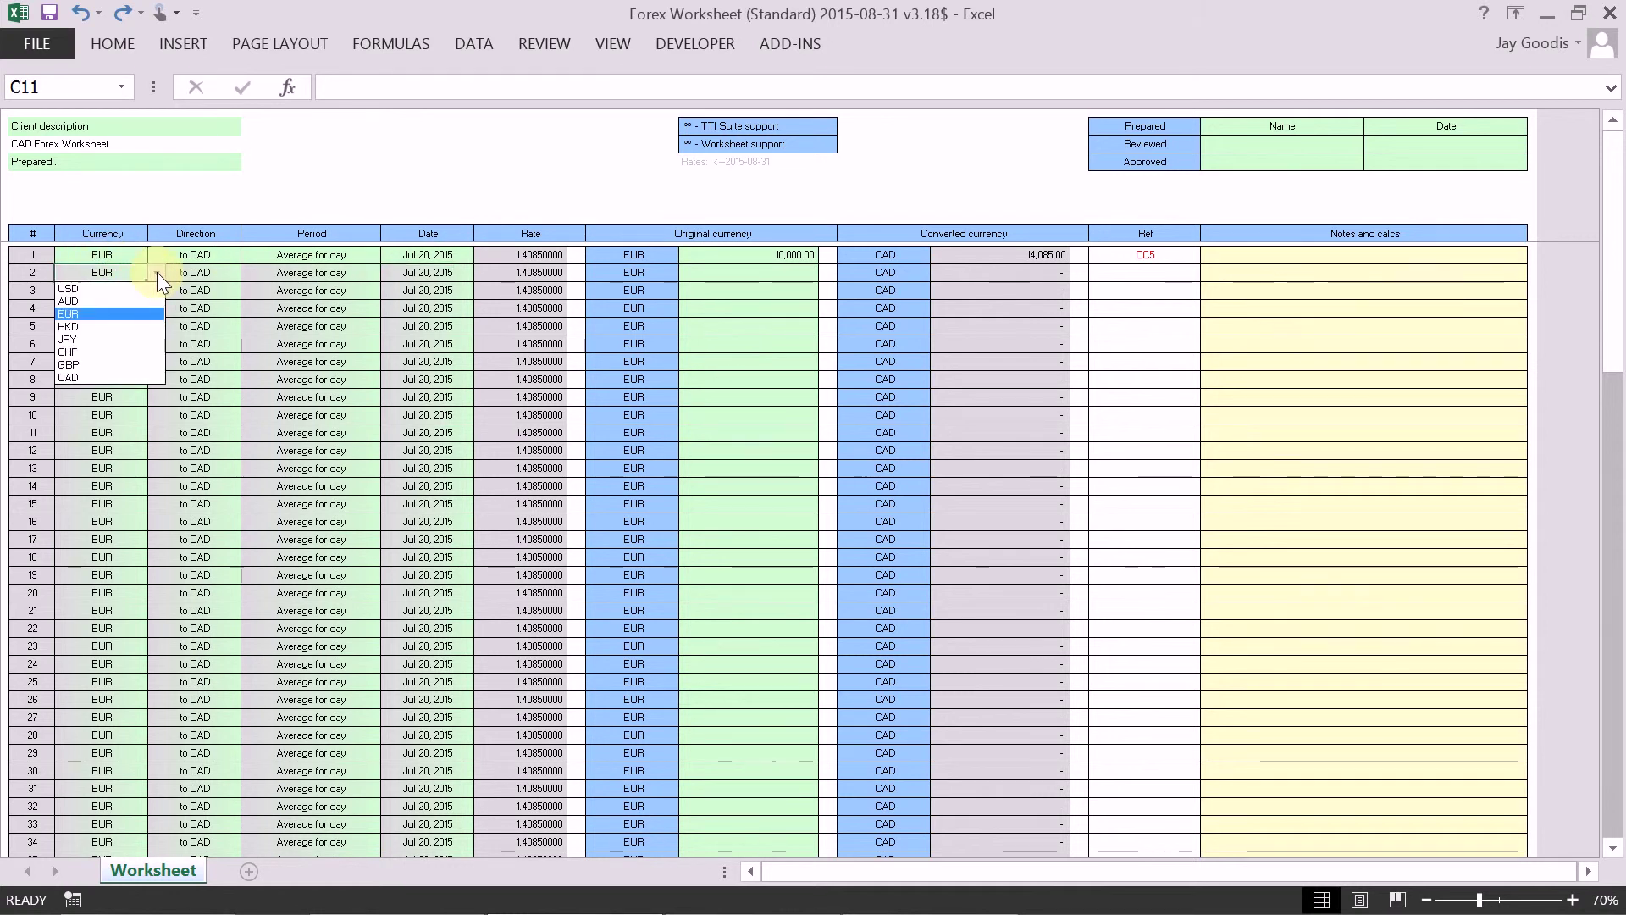
left_click(129, 289)
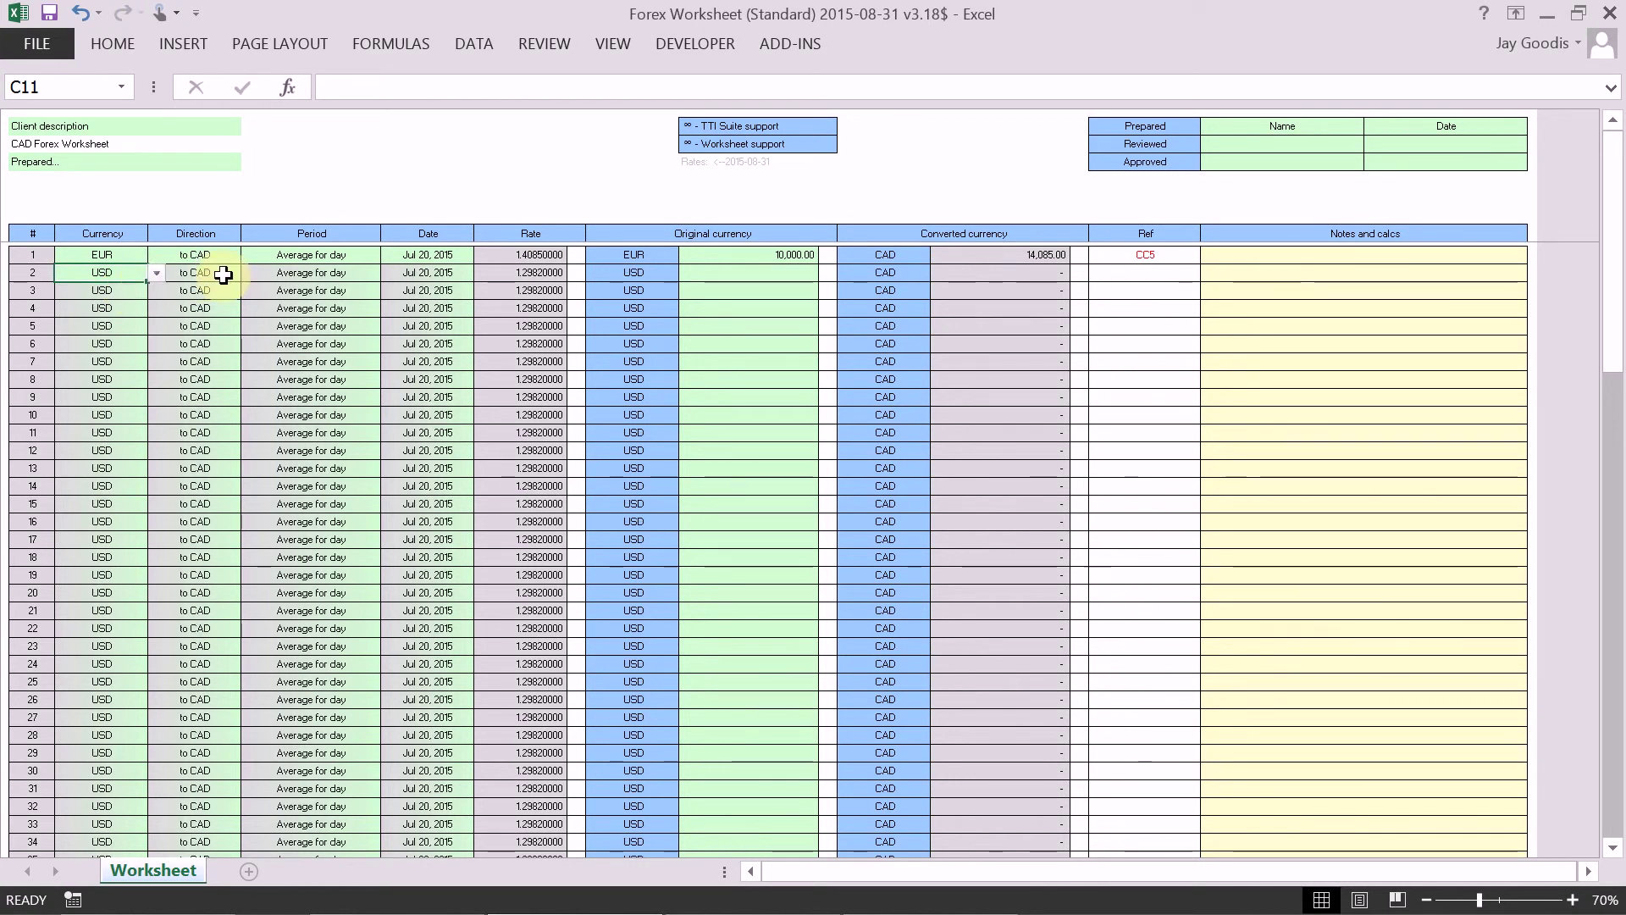
left_click(343, 272)
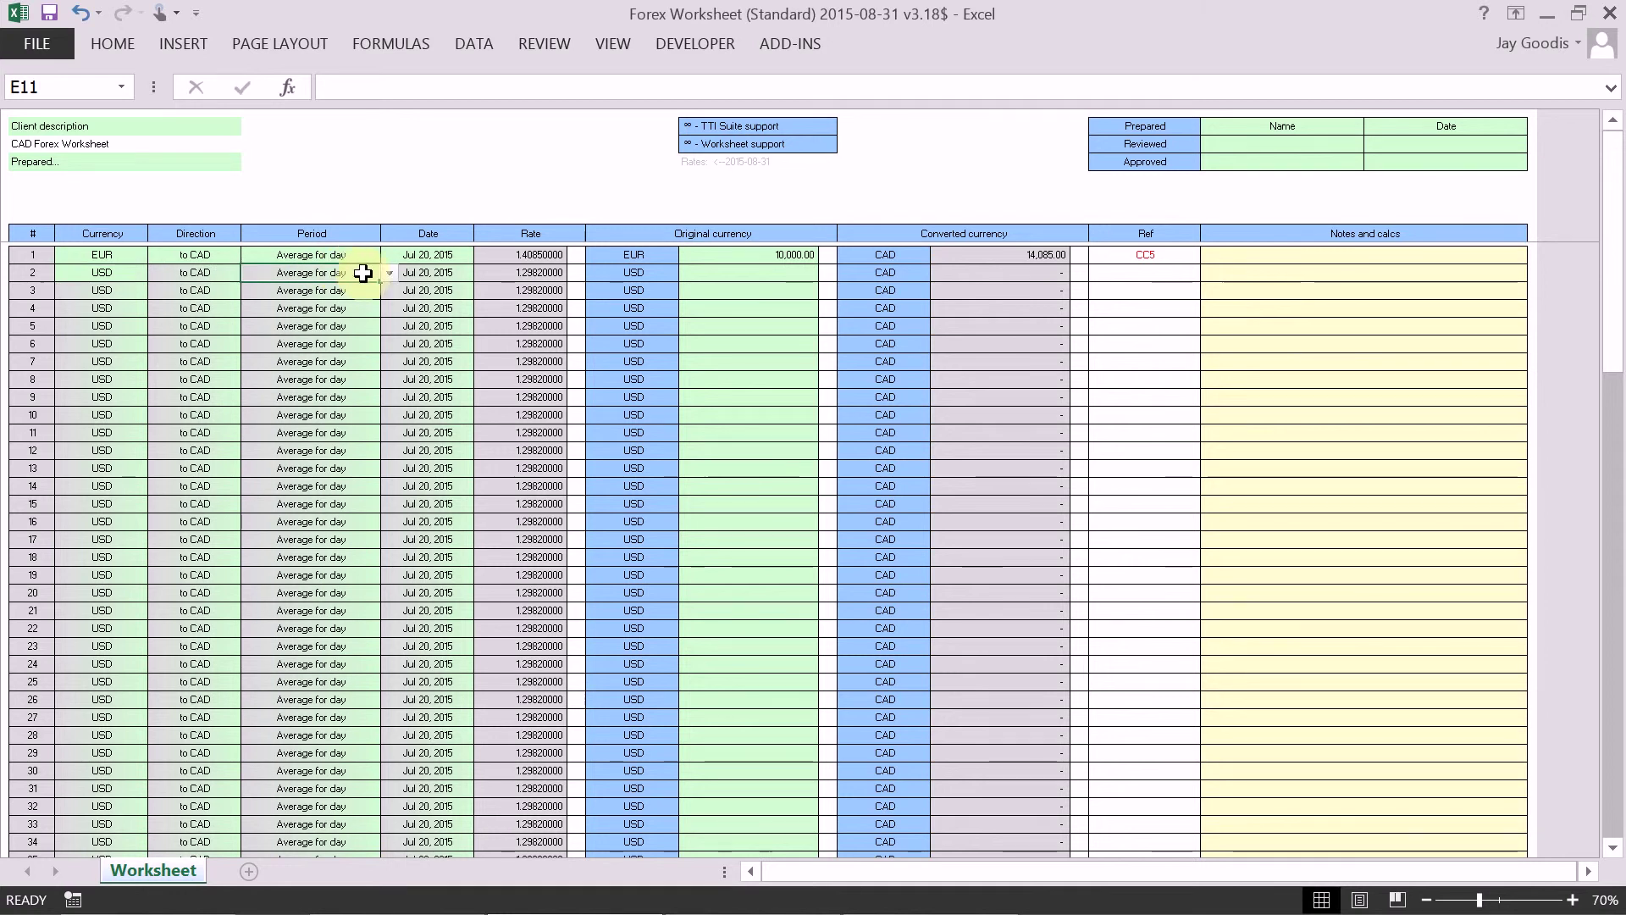
left_click(390, 272)
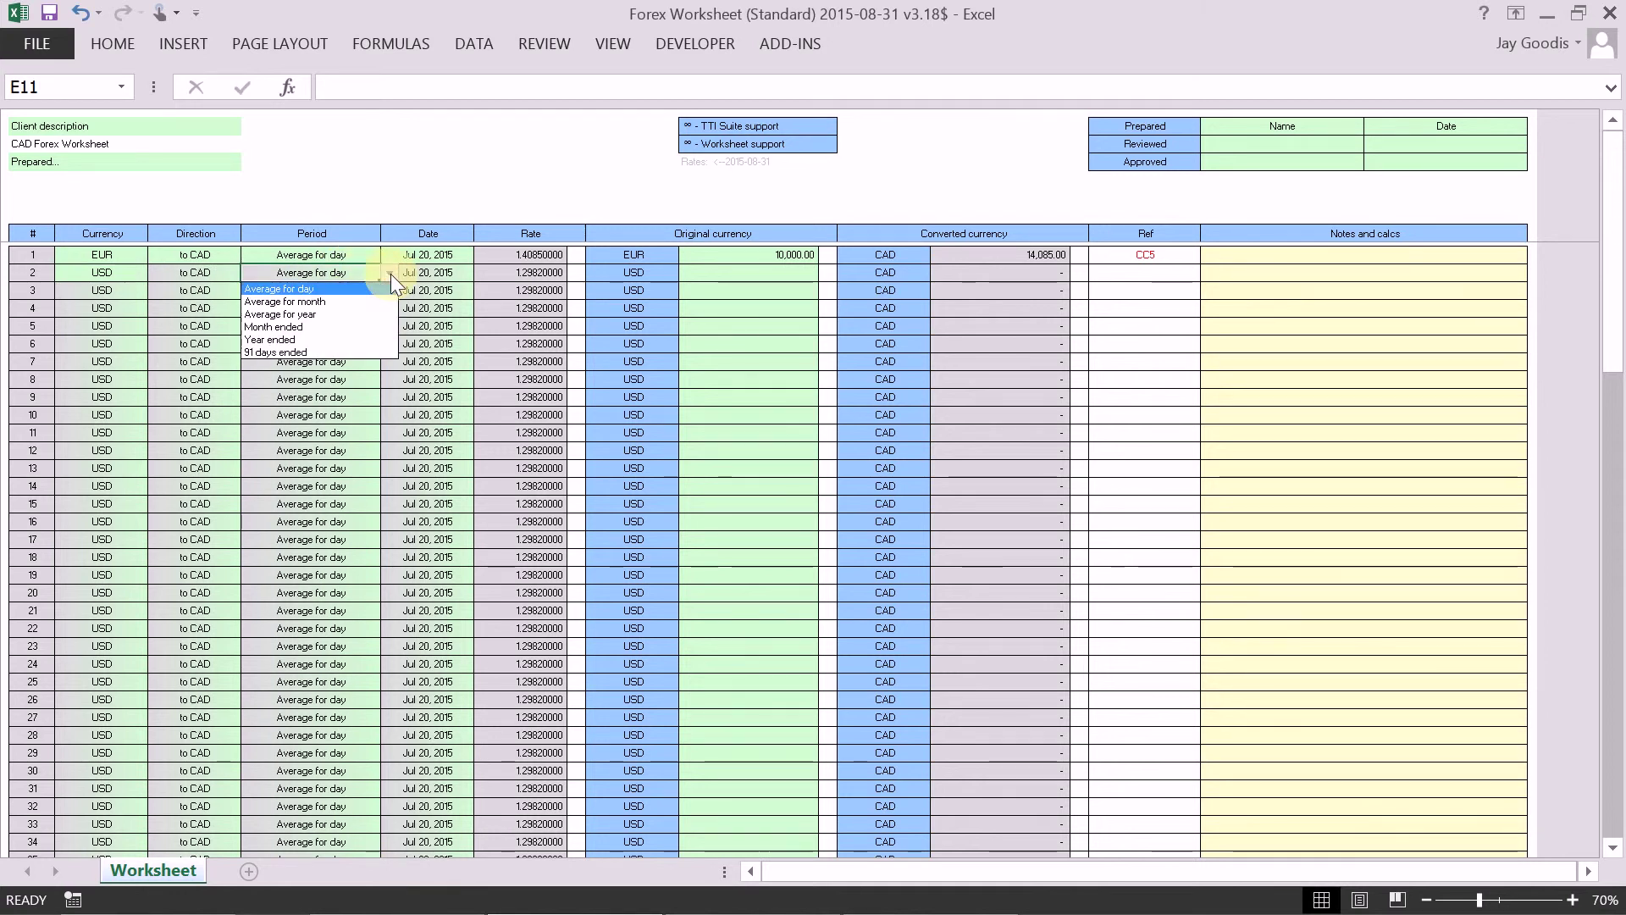
left_click(344, 338)
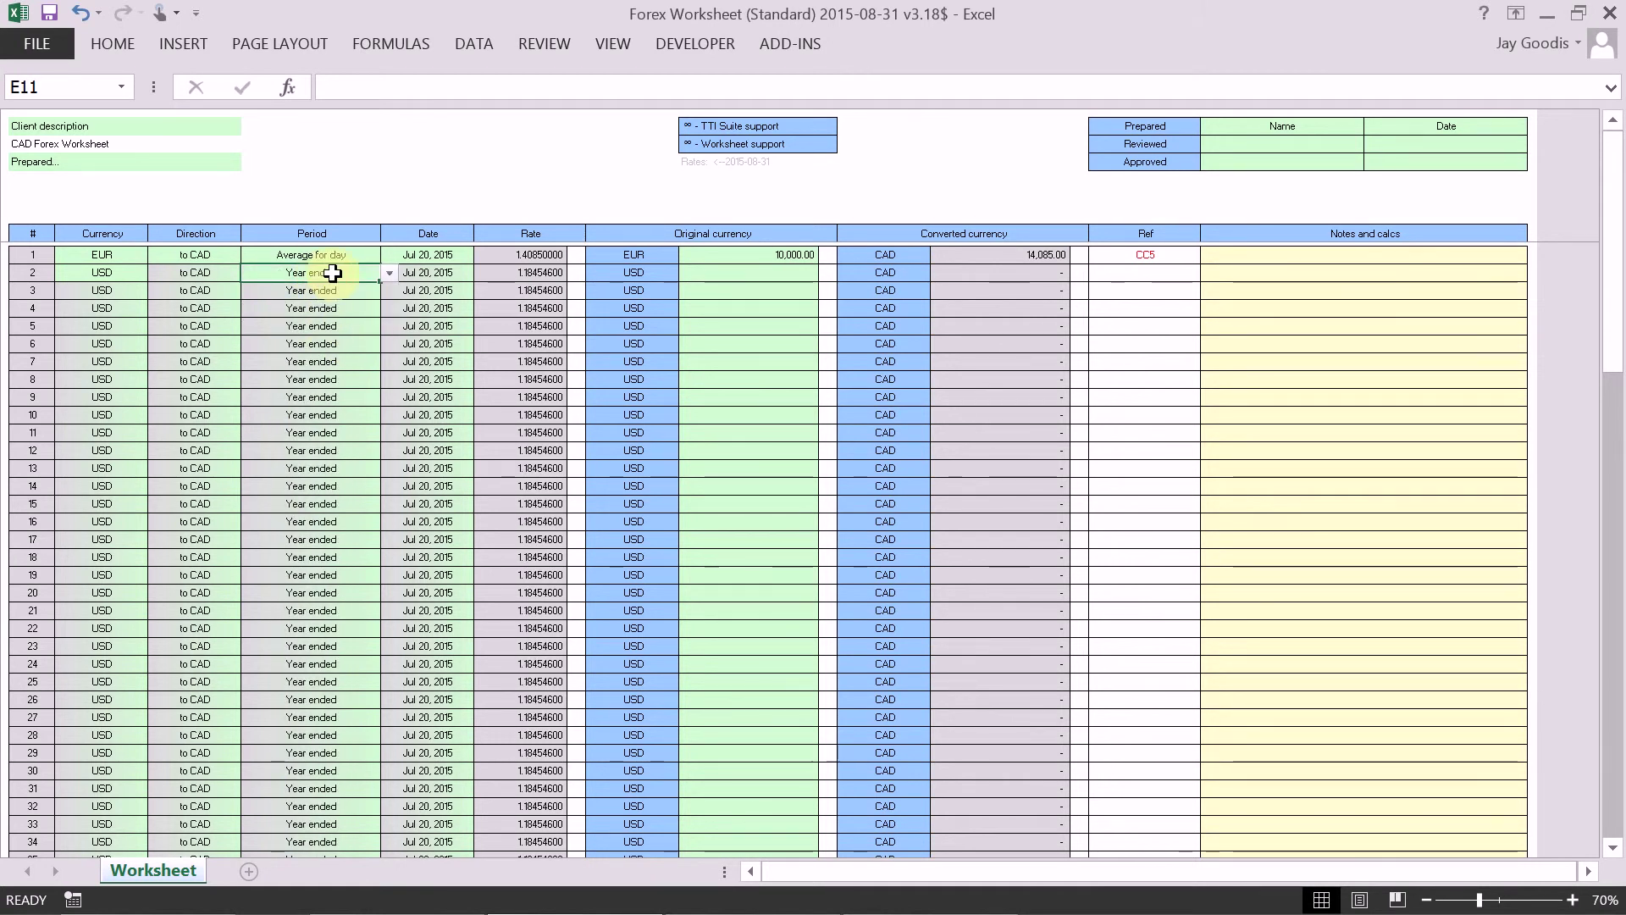
Set the date in row 2 to July 31, 2015
left_click(440, 276)
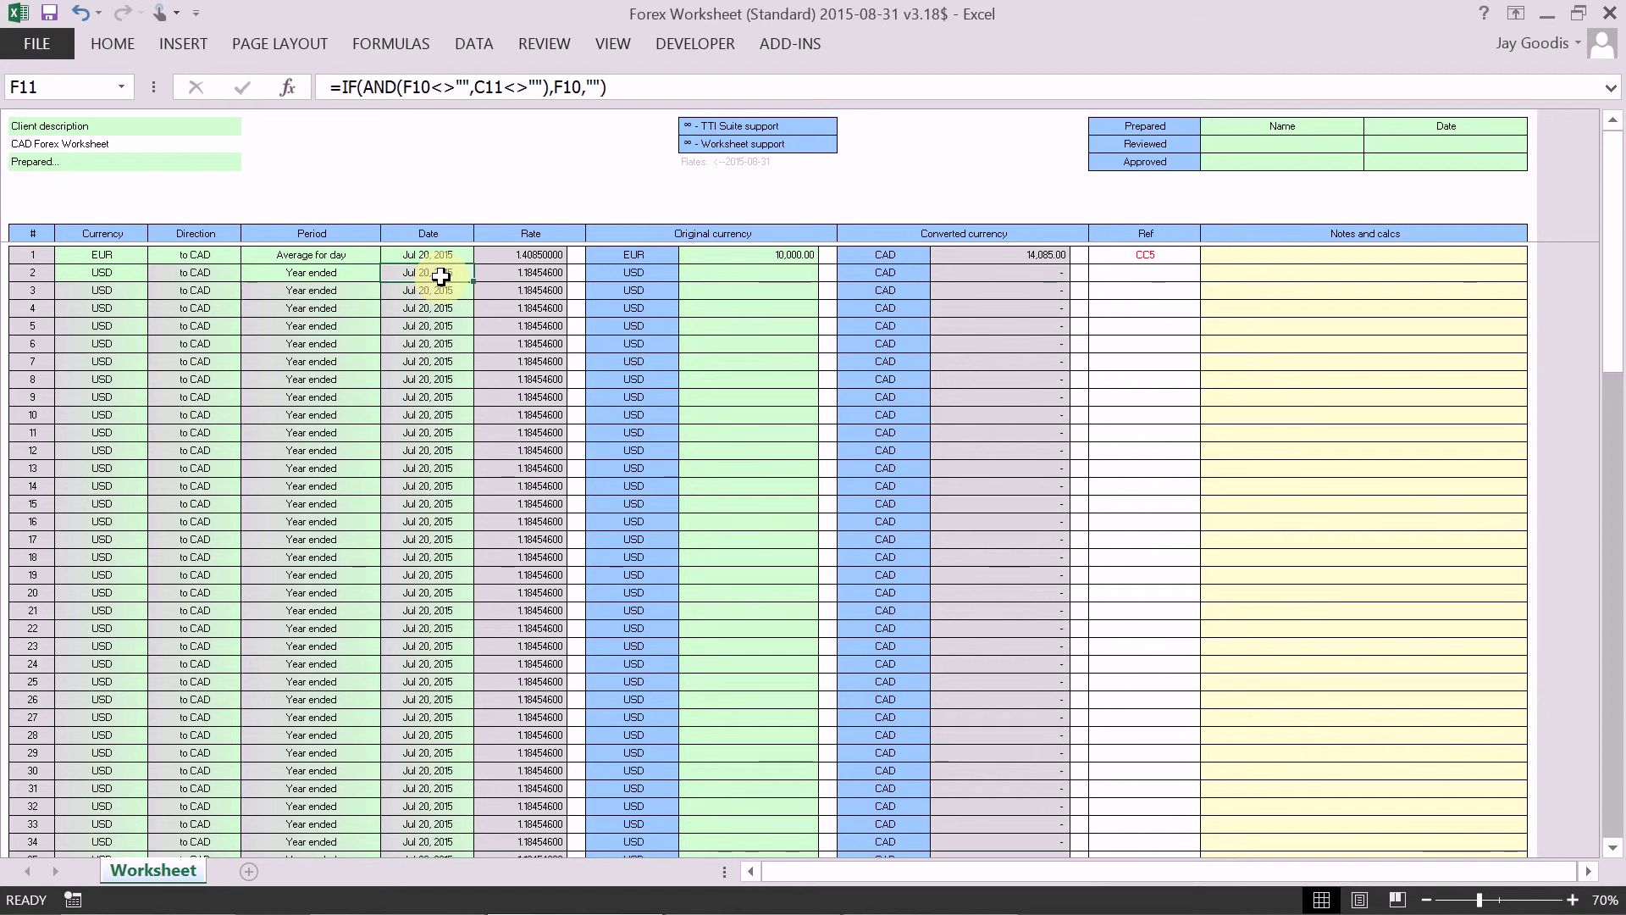
type("July 31, 2015")
key("Return")
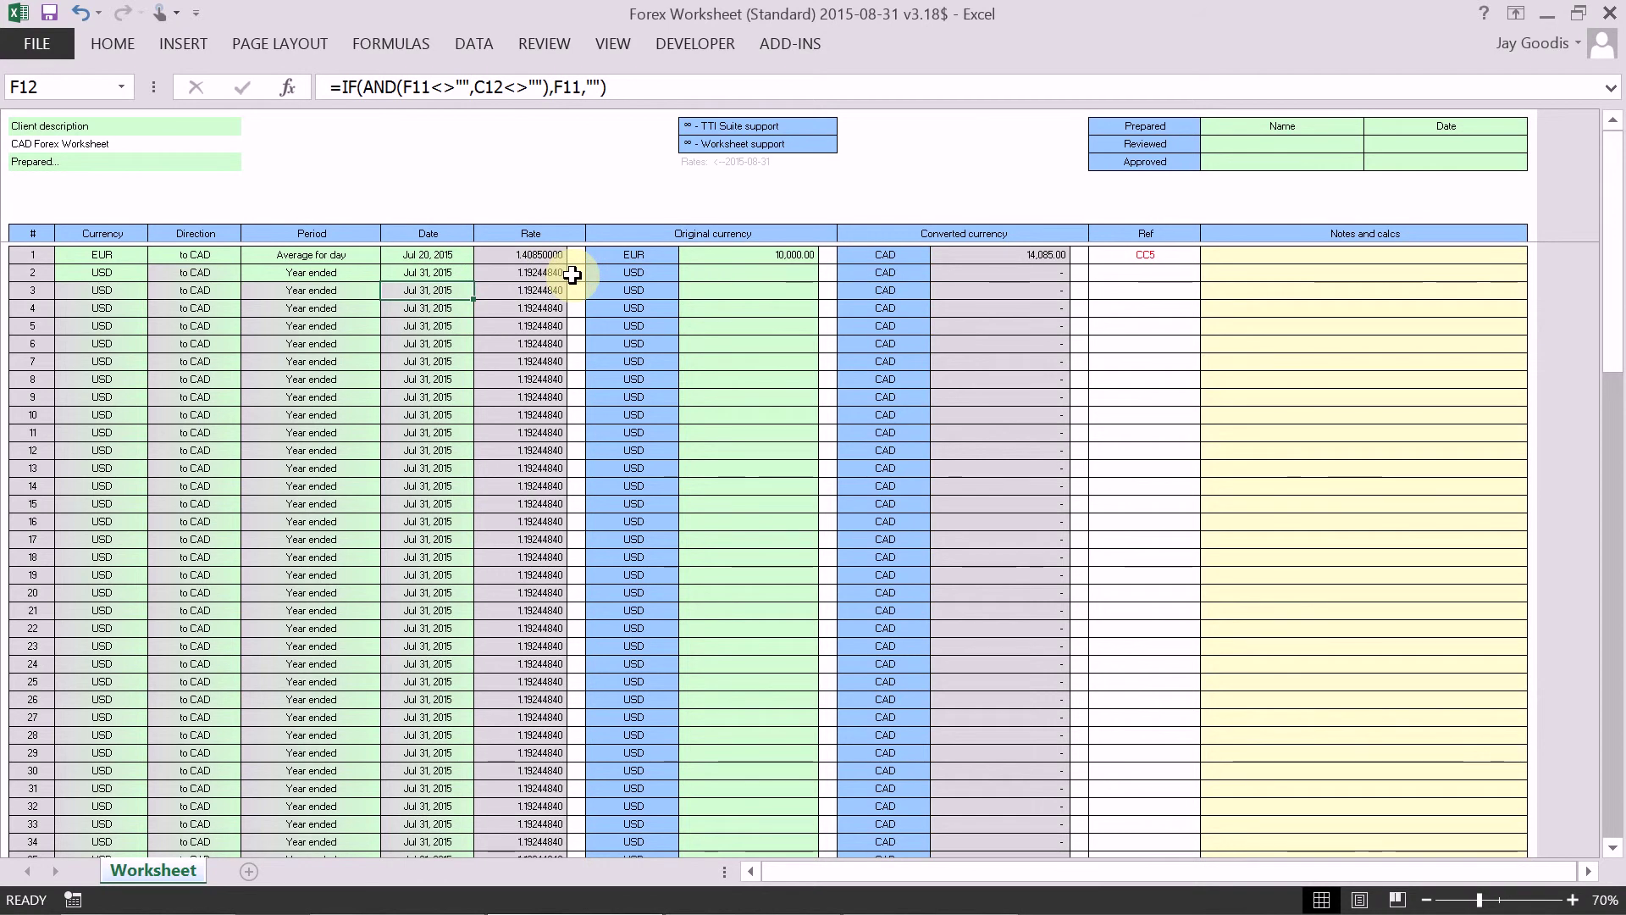
In row 2, enter 30,000 as the original currency amount and DD4 as the reference
left_click(713, 271)
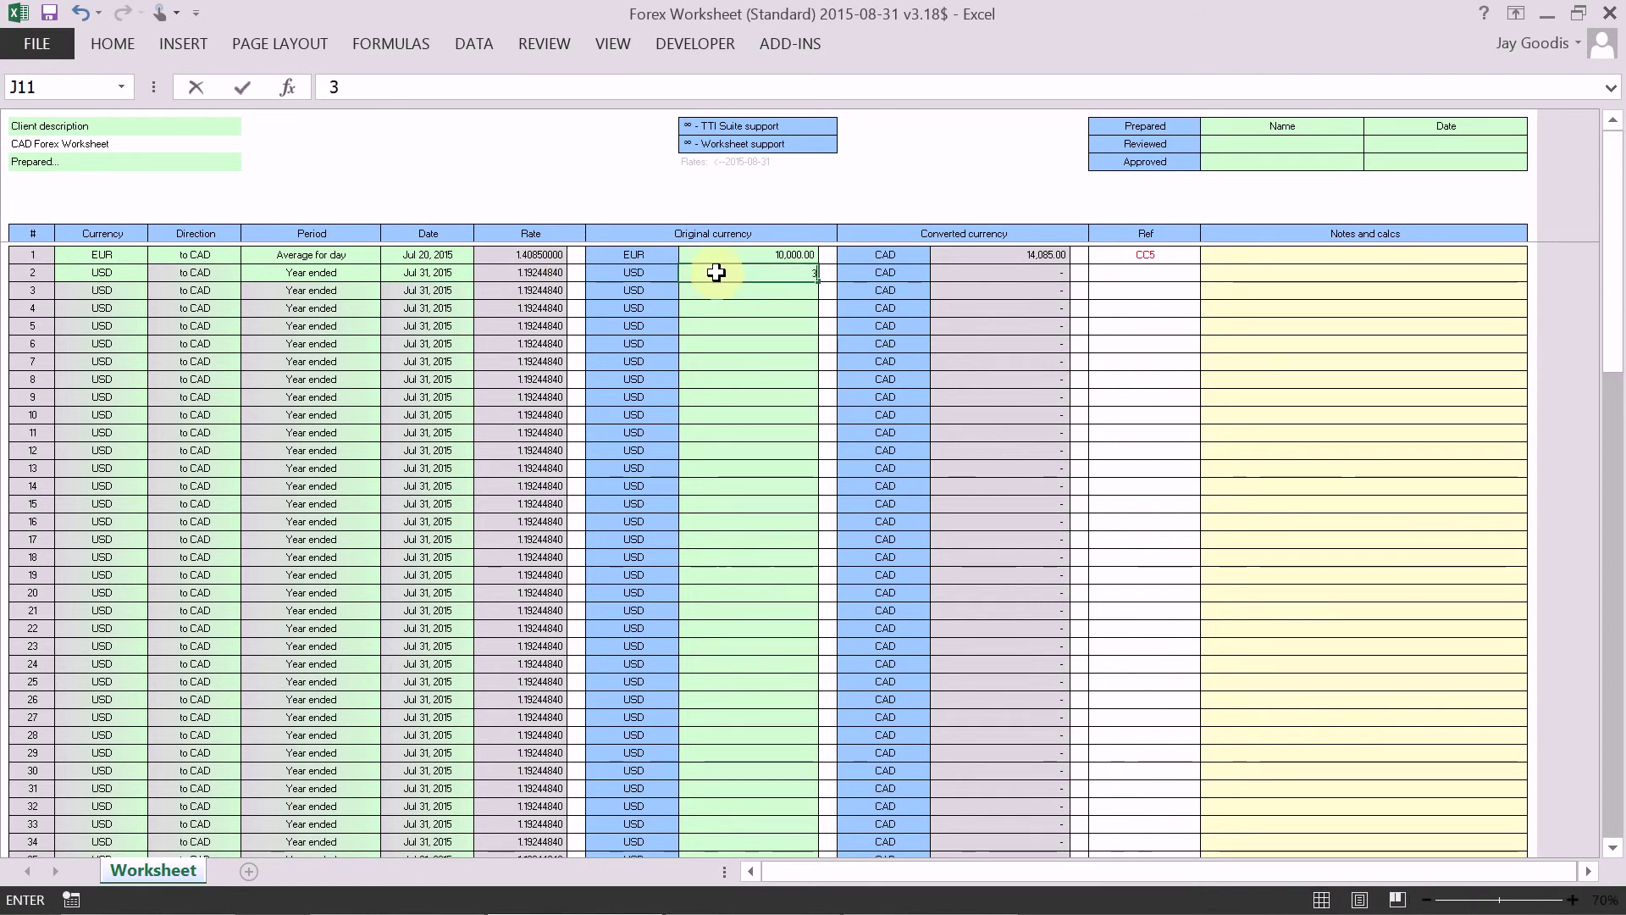
type("30000")
key("Return")
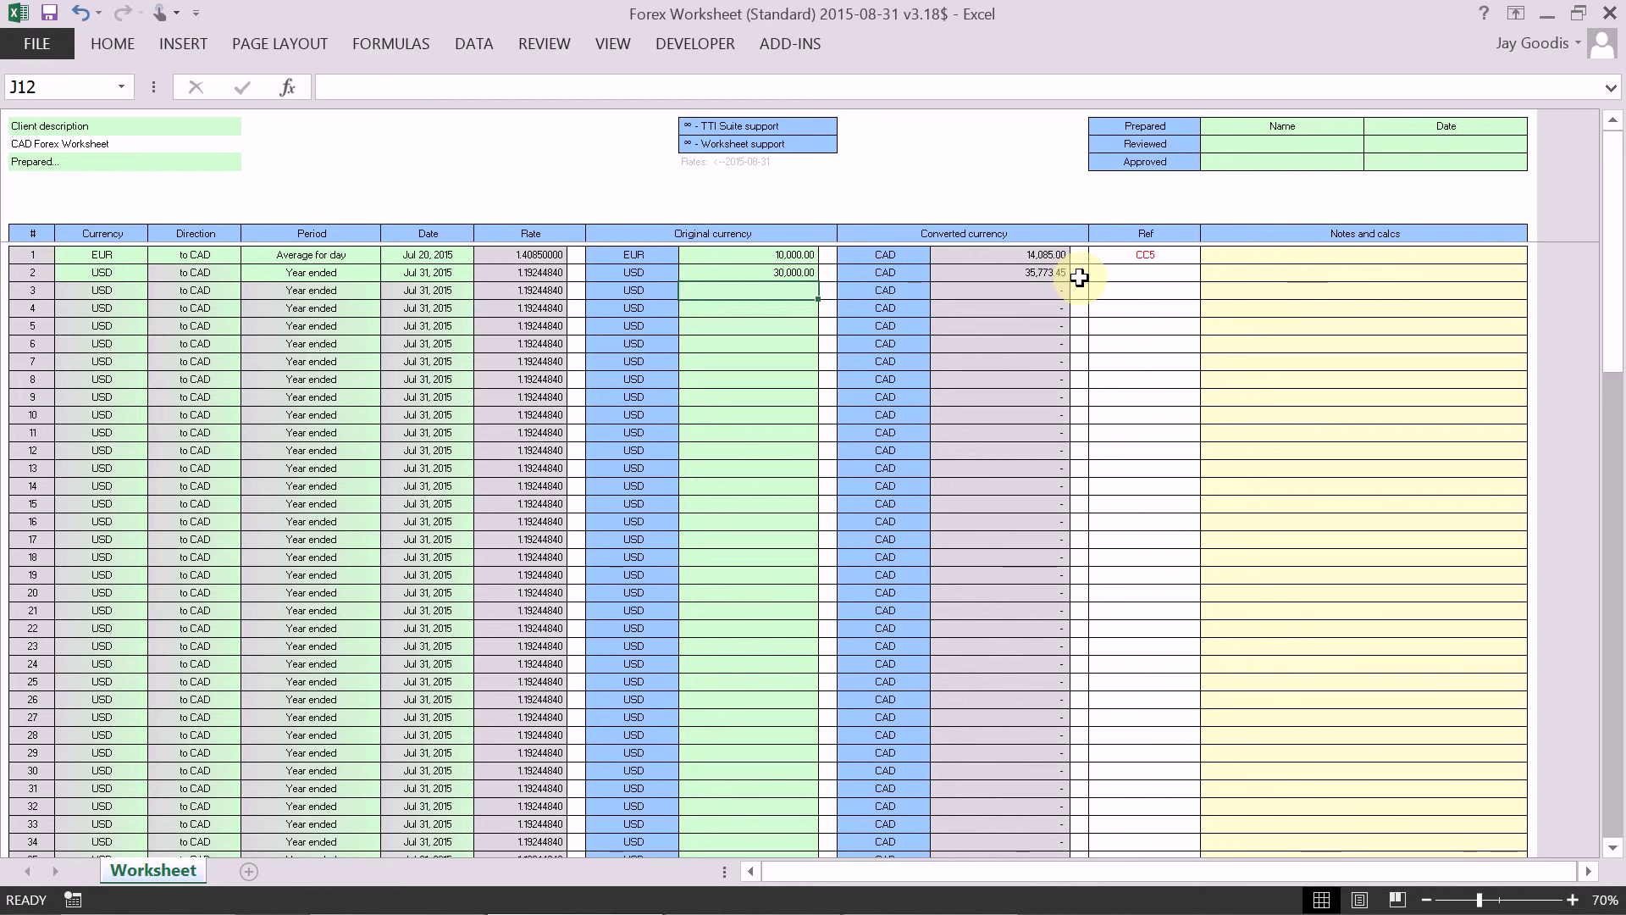
left_click(1146, 274)
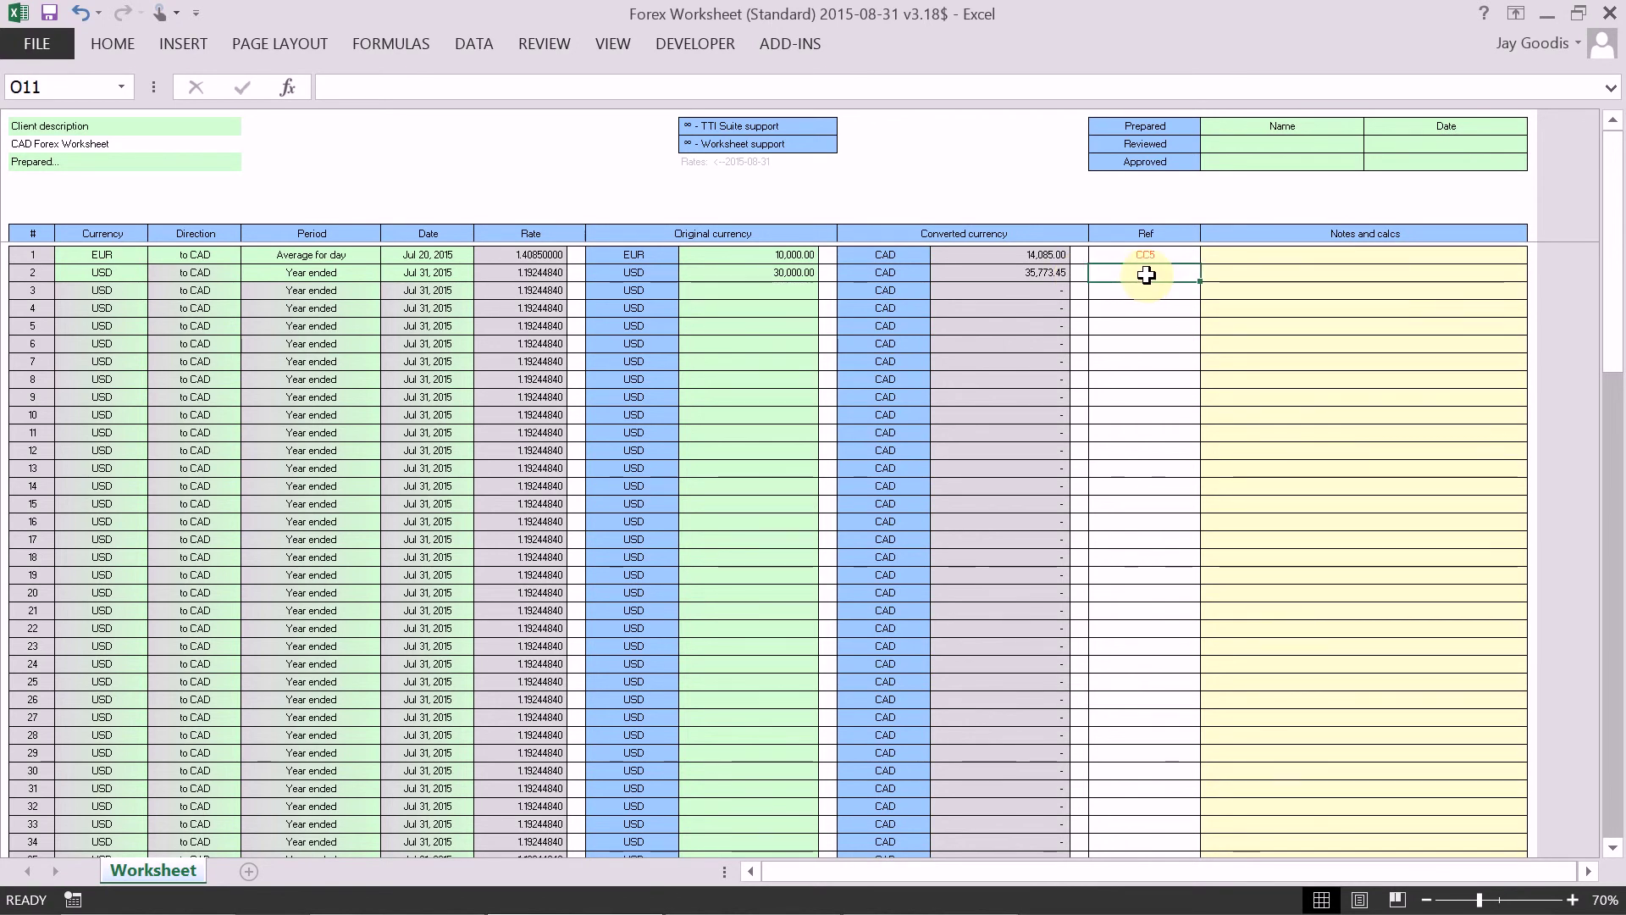
type("DD4")
key("Return")
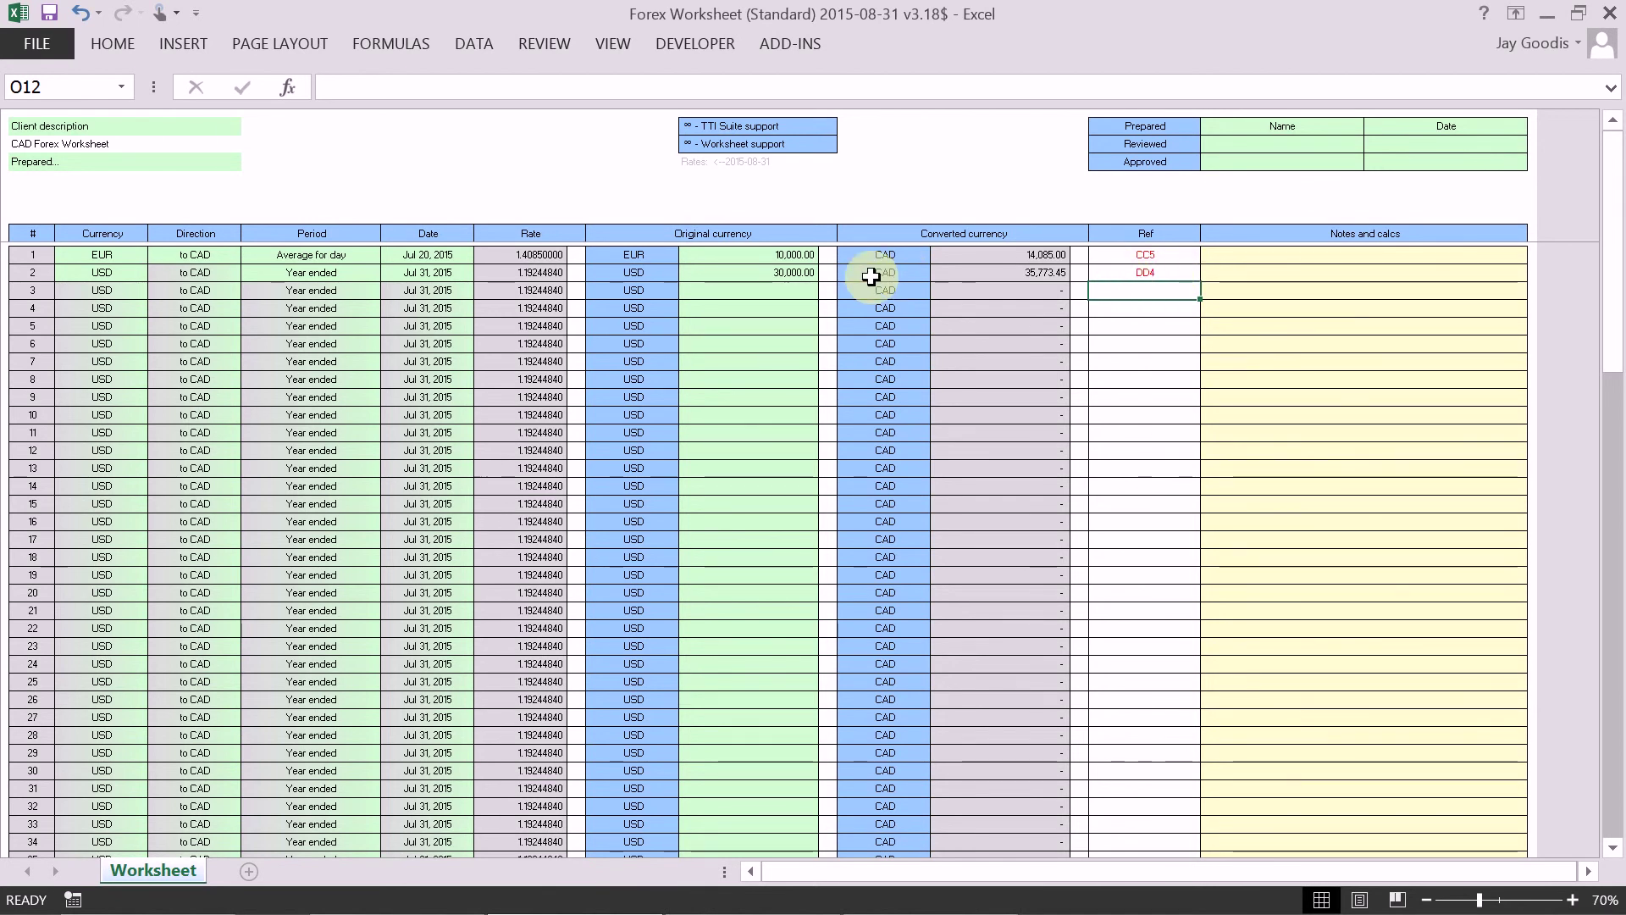
Clear the currency in row 3 to blank out the auto-filled entries from that row down
left_click(100, 292)
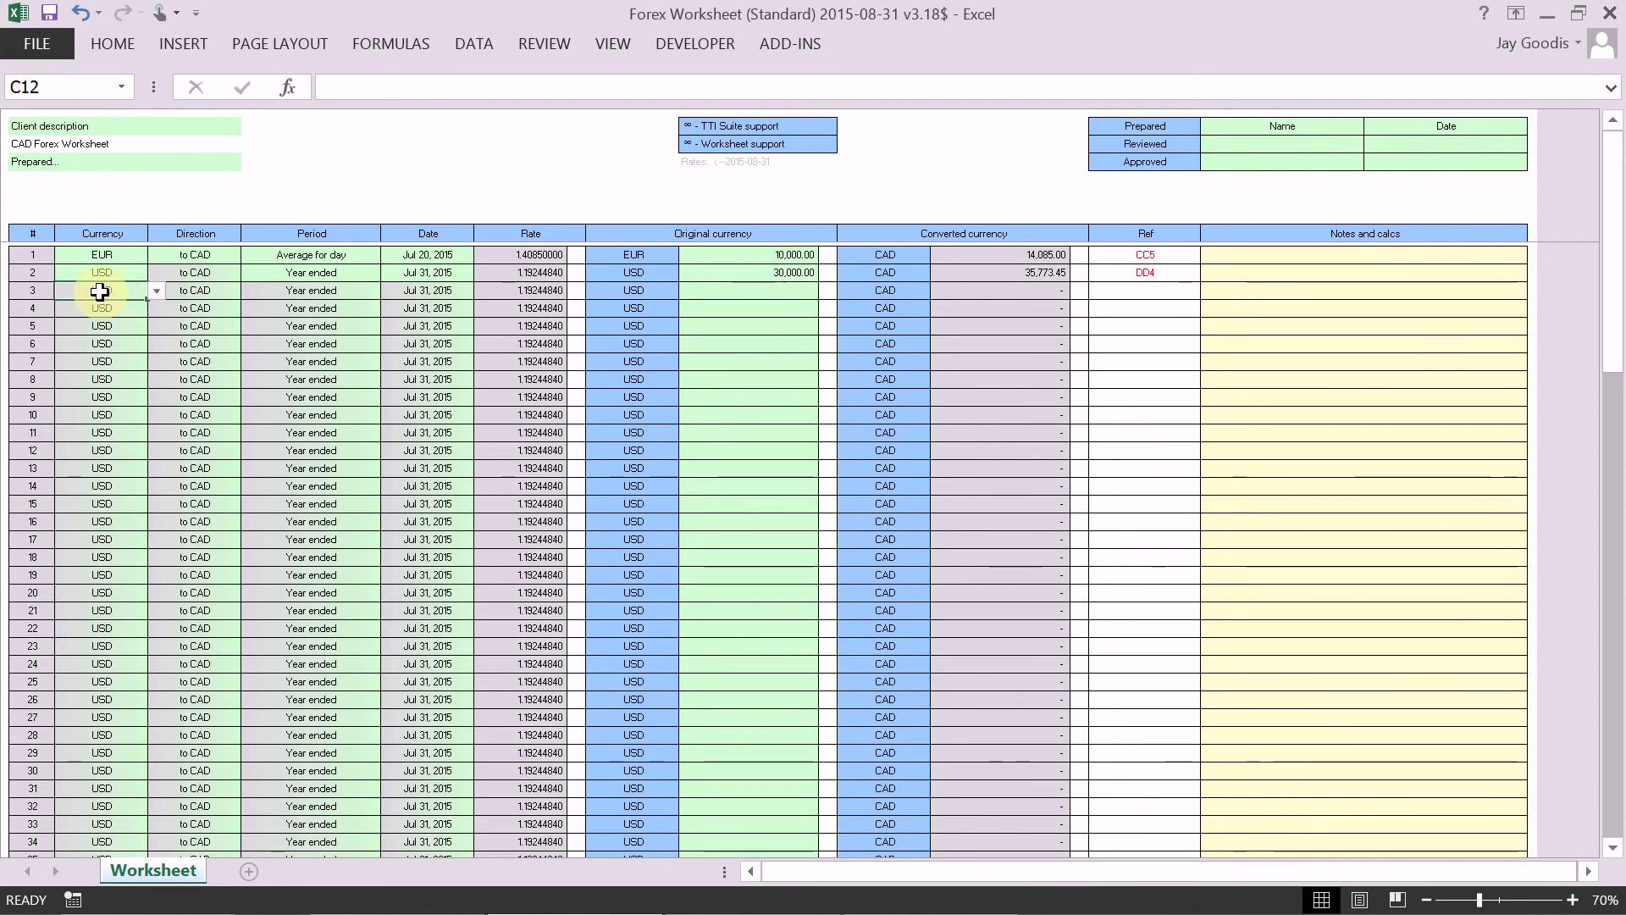
key("Delete")
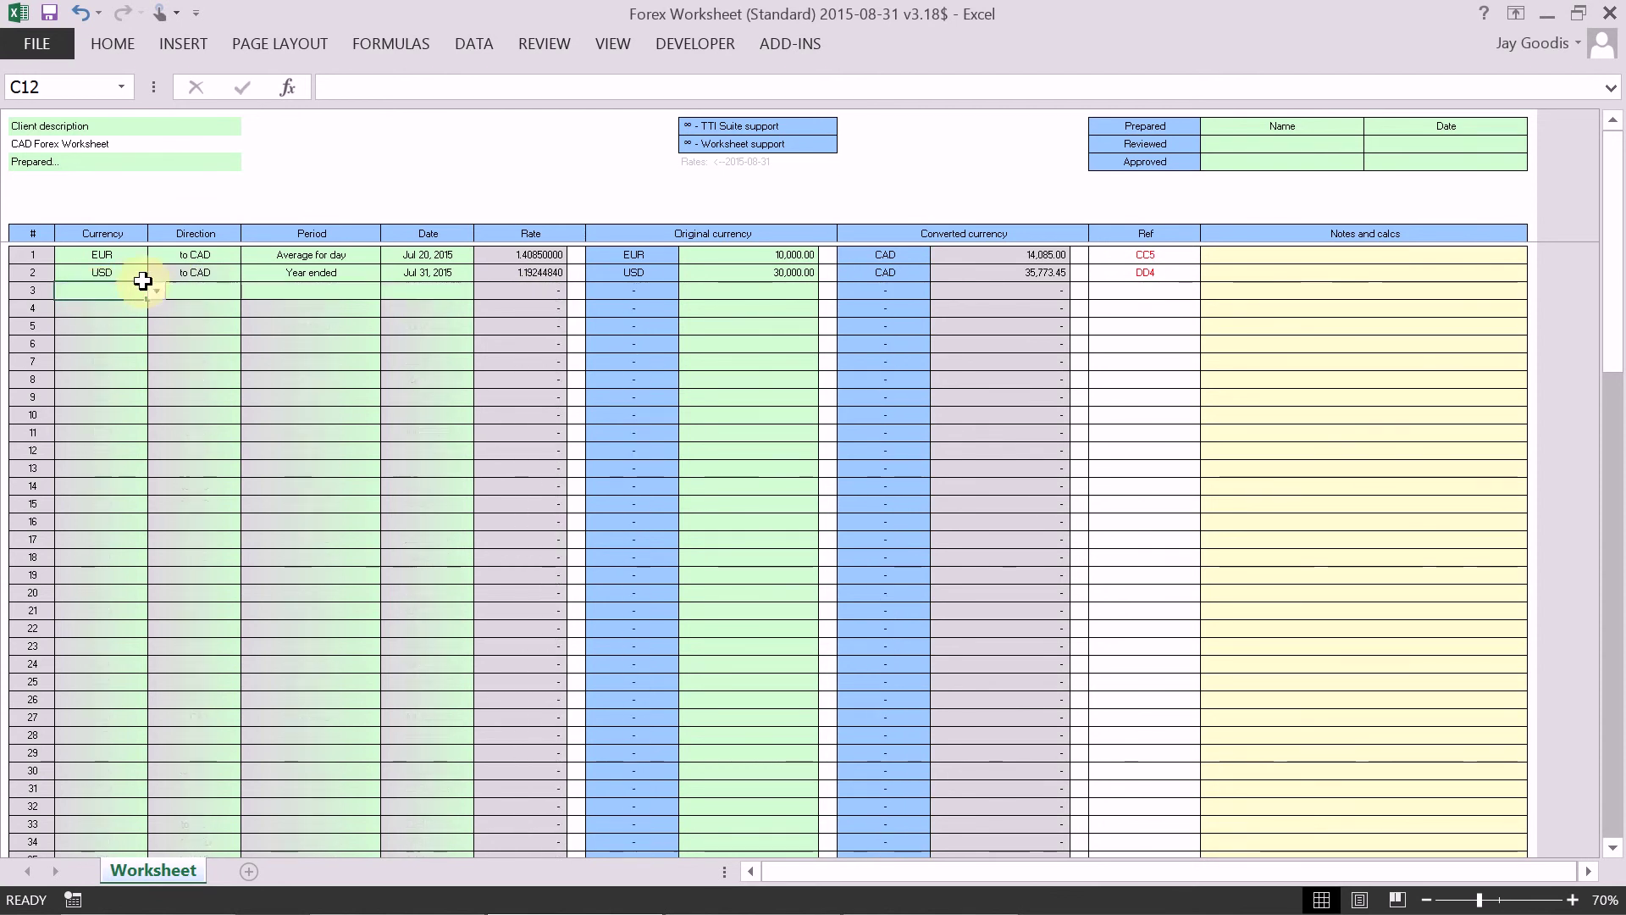